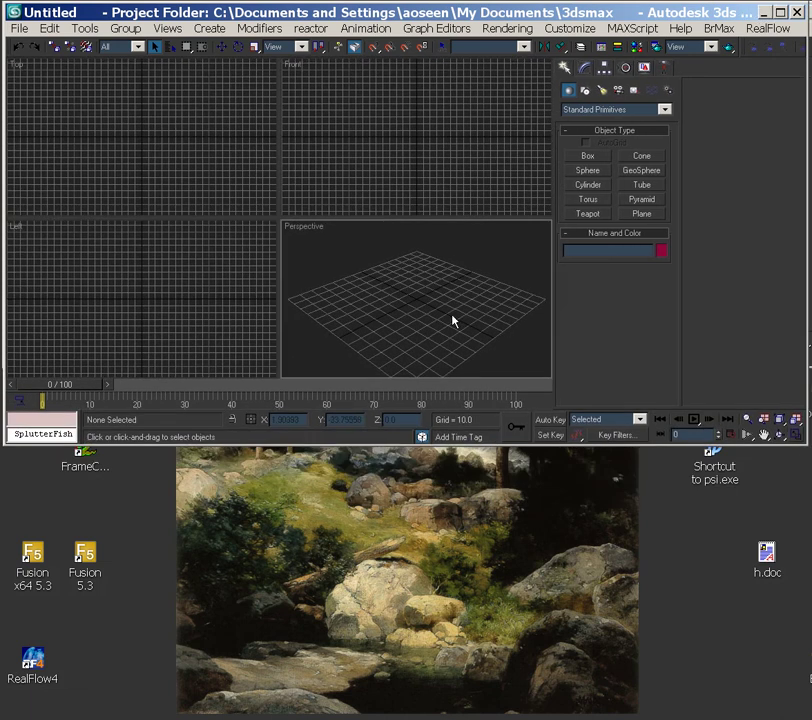
# Place an Omni light near the back of the grid in the maximized perspective view and raise it to about Z 57.
pyautogui.hotkey('alt', 'w')
pyautogui.keyDown('alt'); pyautogui.moveTo(435, 170); pyautogui.dragTo(535, 168, button='middle'); pyautogui.keyUp('alt')
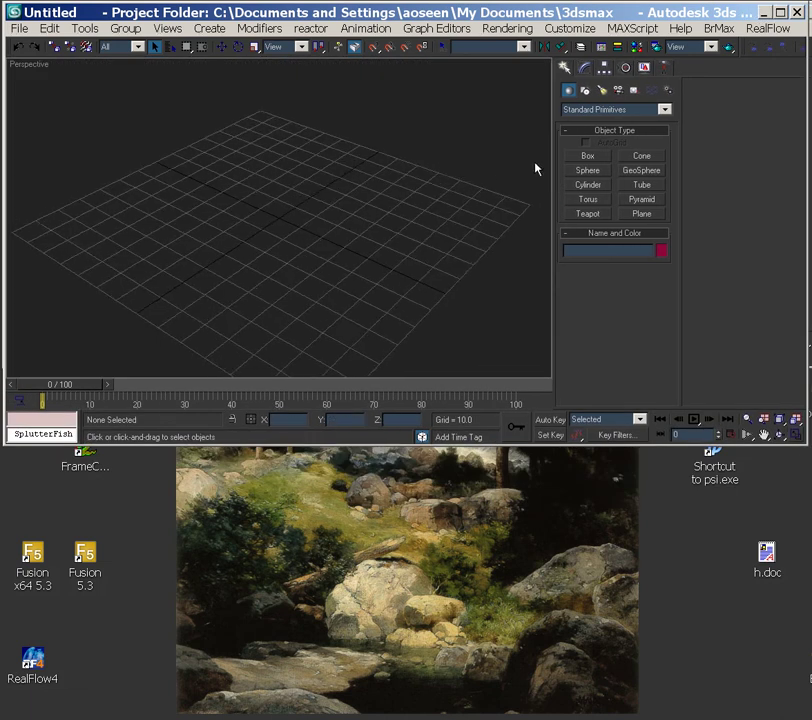
pyautogui.click(602, 90)
pyautogui.click(602, 190)
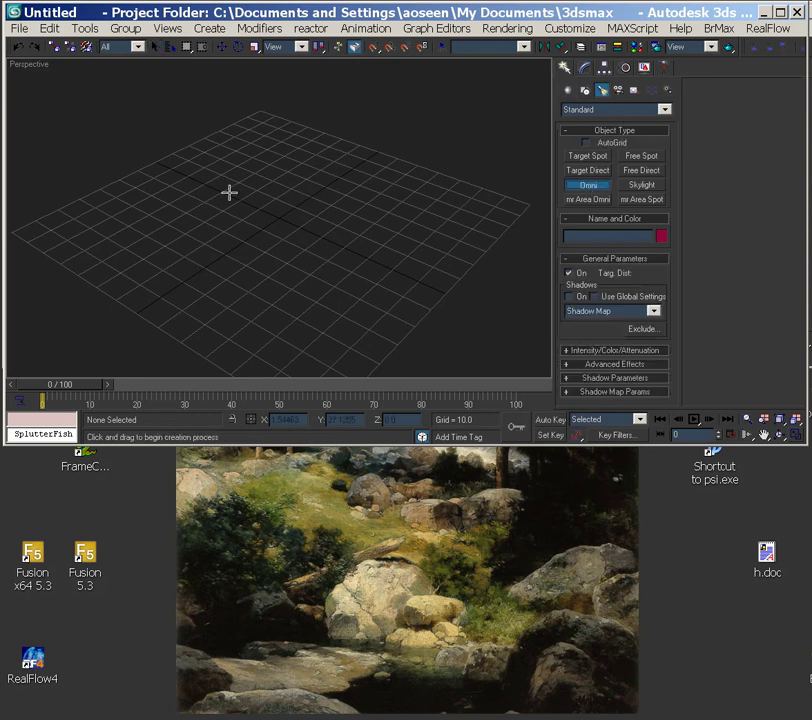
pyautogui.click(183, 177)
pyautogui.rightClick(212, 181)
pyautogui.moveTo(185, 144); pyautogui.dragTo(174, 16)
pyautogui.keyDown('alt'); pyautogui.moveTo(455, 265); pyautogui.dragTo(418, 293, button='middle'); pyautogui.keyUp('alt')
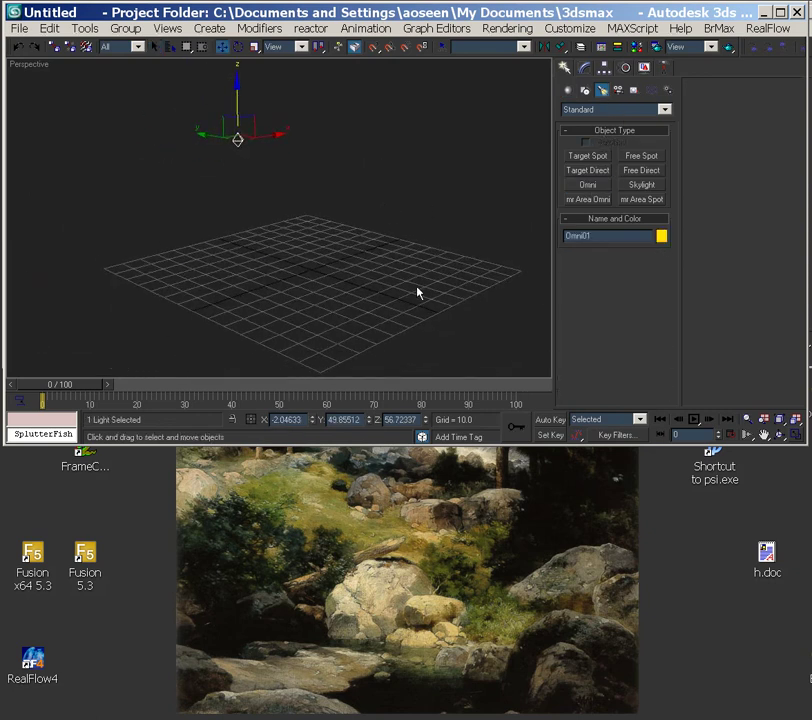
# Create a Thinking particle system object just beyond the edge of the perspective grid.
pyautogui.click(567, 91)
pyautogui.click(616, 109)
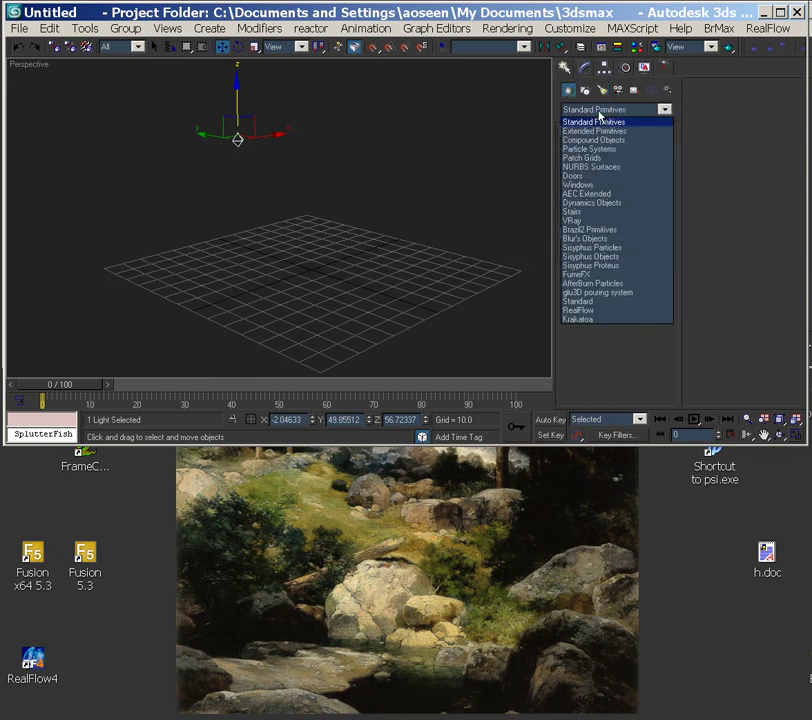
pyautogui.click(598, 150)
pyautogui.click(641, 199)
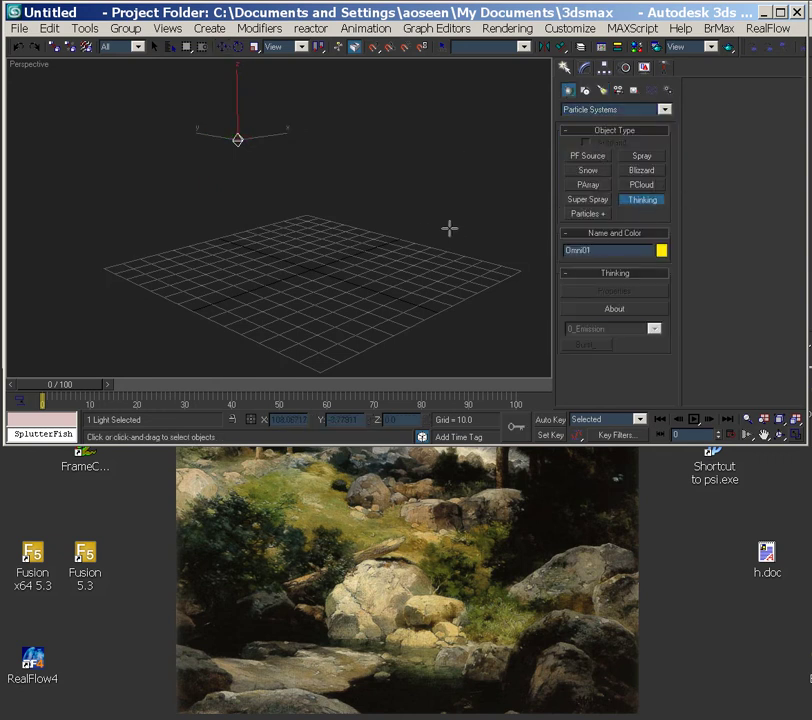
pyautogui.click(452, 225)
pyautogui.rightClick(496, 289)
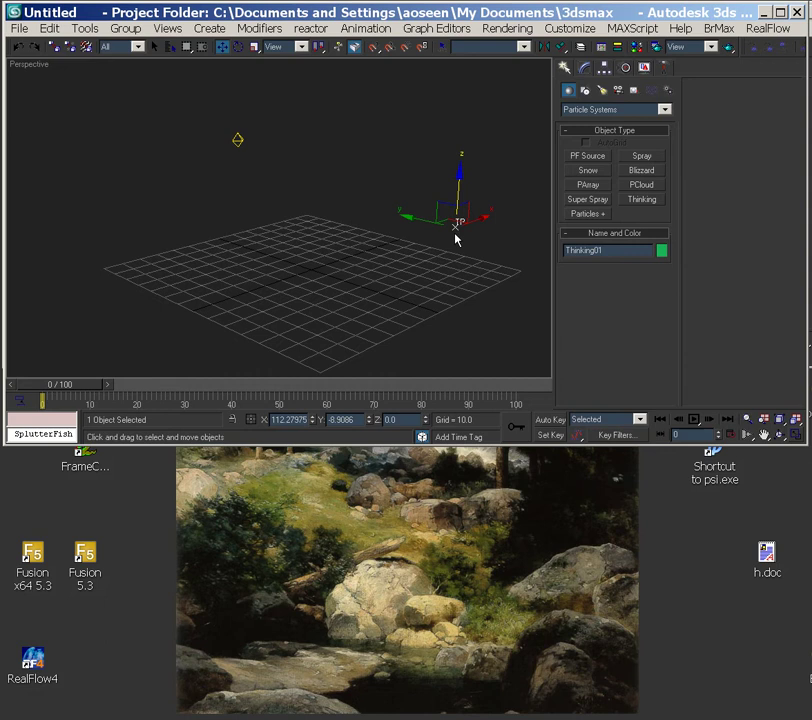
# Set the Thinking object's preset category to Systems.
pyautogui.click(585, 67)
pyautogui.click(654, 243)
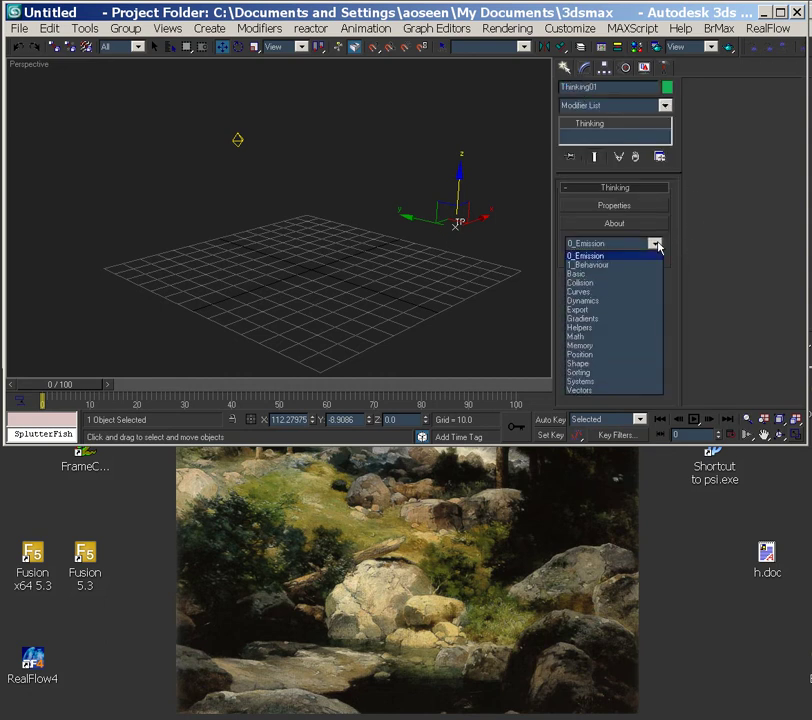
pyautogui.click(620, 381)
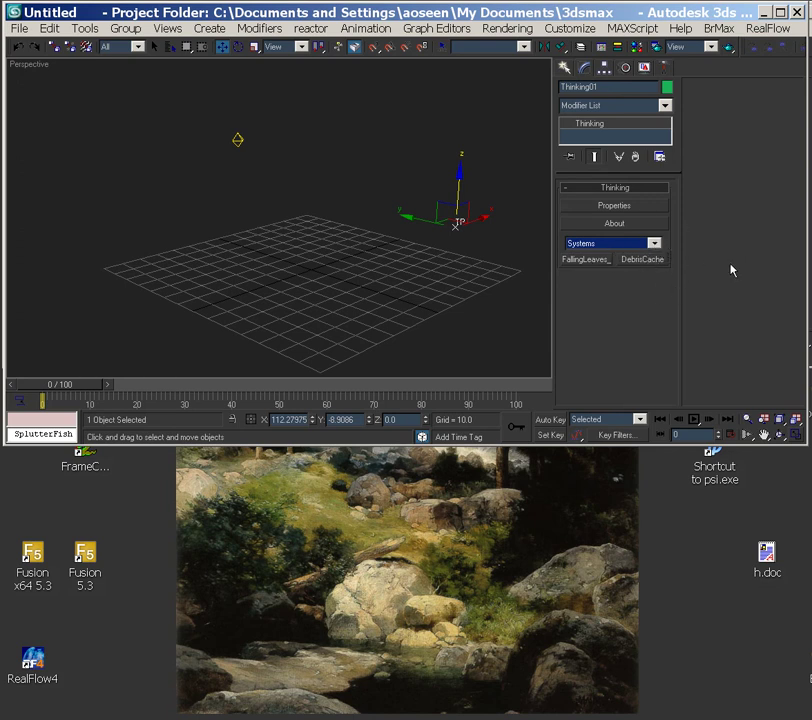
pyautogui.click(654, 243)
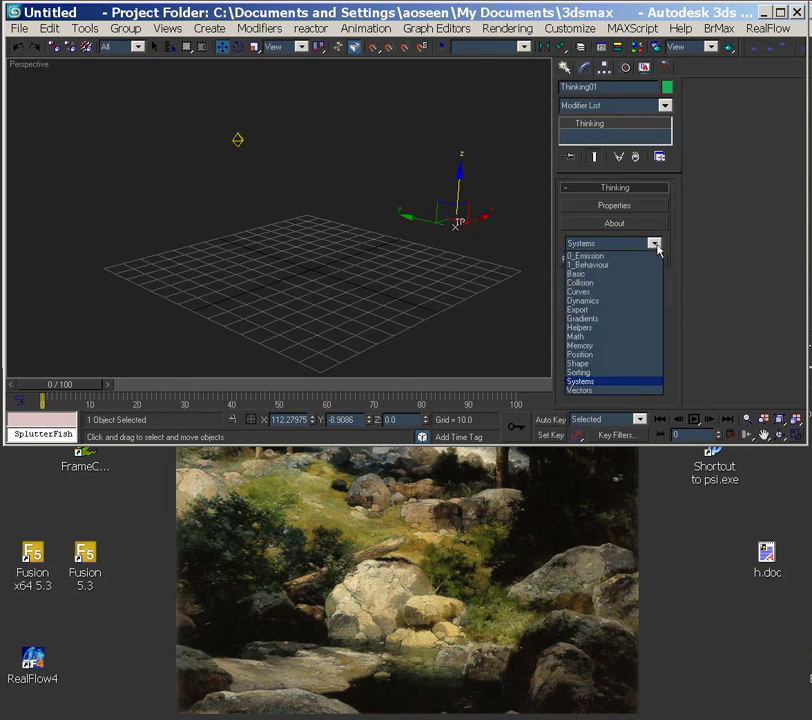
pyautogui.click(654, 243)
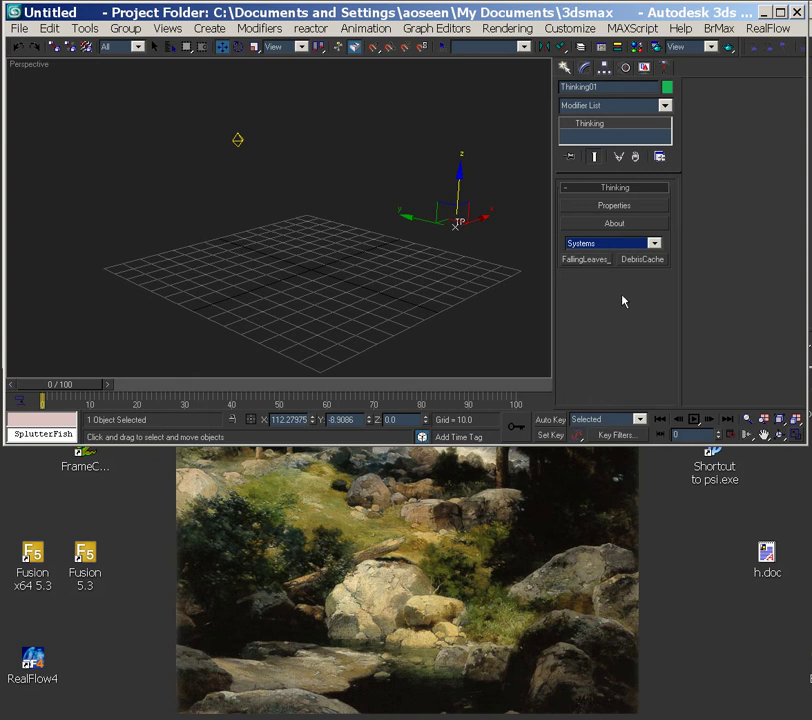
pyautogui.click(628, 243)
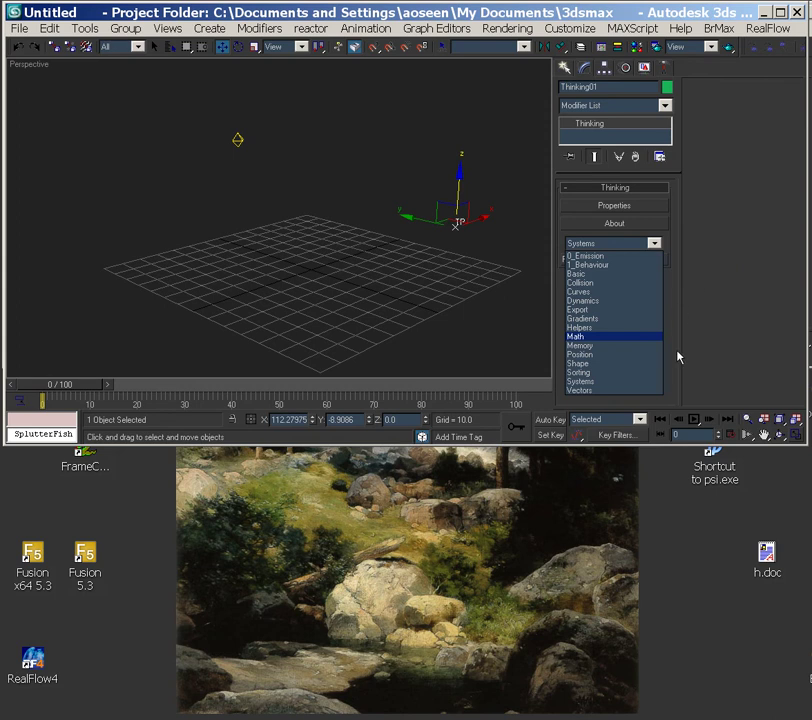
pyautogui.click(617, 382)
# Load the DebrisCache system with newly created particle groups and place its helper beside the Thinking object.
pyautogui.click(641, 264)
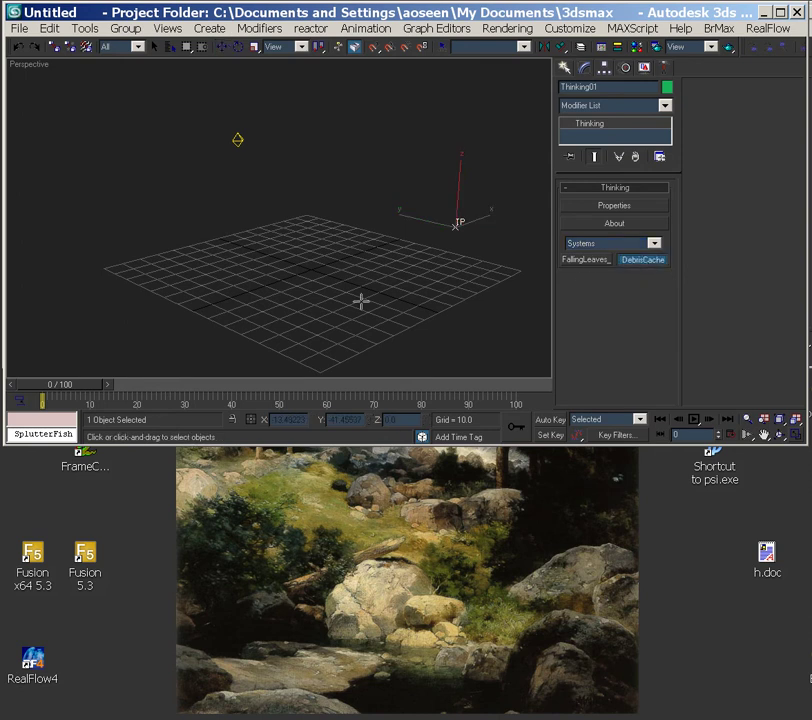
pyautogui.click(413, 219)
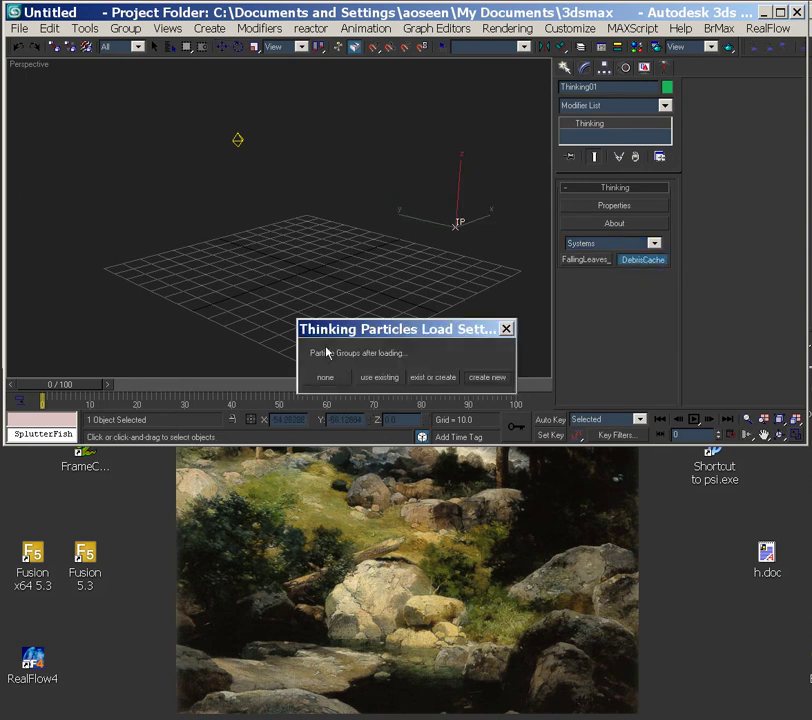
pyautogui.click(489, 380)
pyautogui.click(401, 214)
pyautogui.moveTo(68, 393); pyautogui.dragTo(50, 392)
pyautogui.press('w')
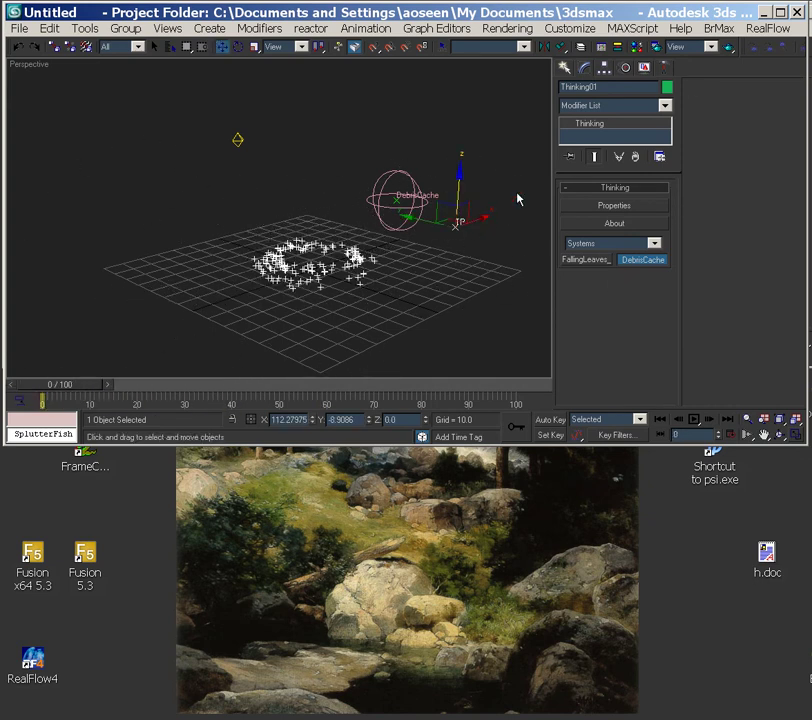
pyautogui.moveTo(470, 243); pyautogui.dragTo(448, 223)
# Check the Master Dynamic settings in the Thinking object's properties and advance the timeline to frame 15.
pyautogui.click(615, 204)
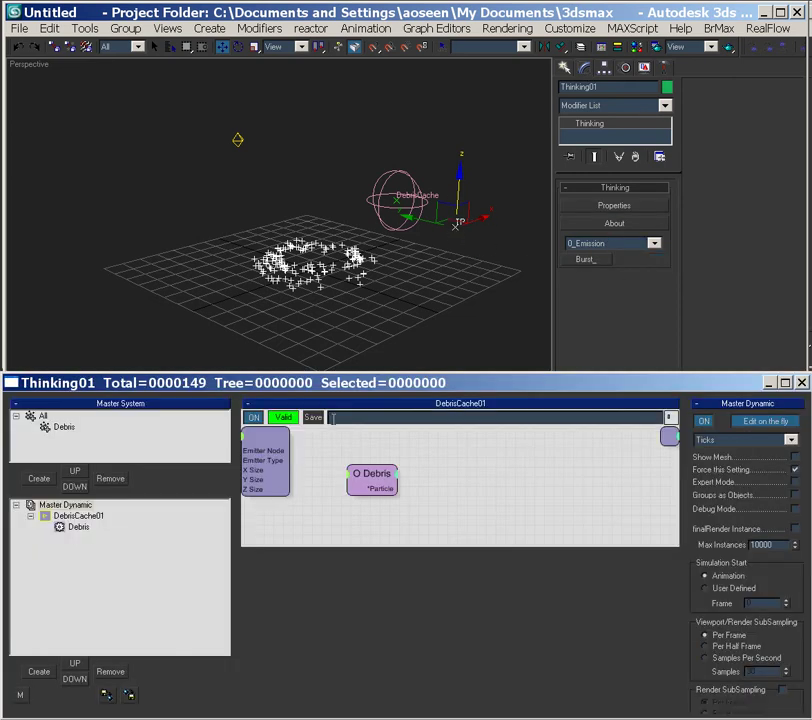
pyautogui.click(80, 507)
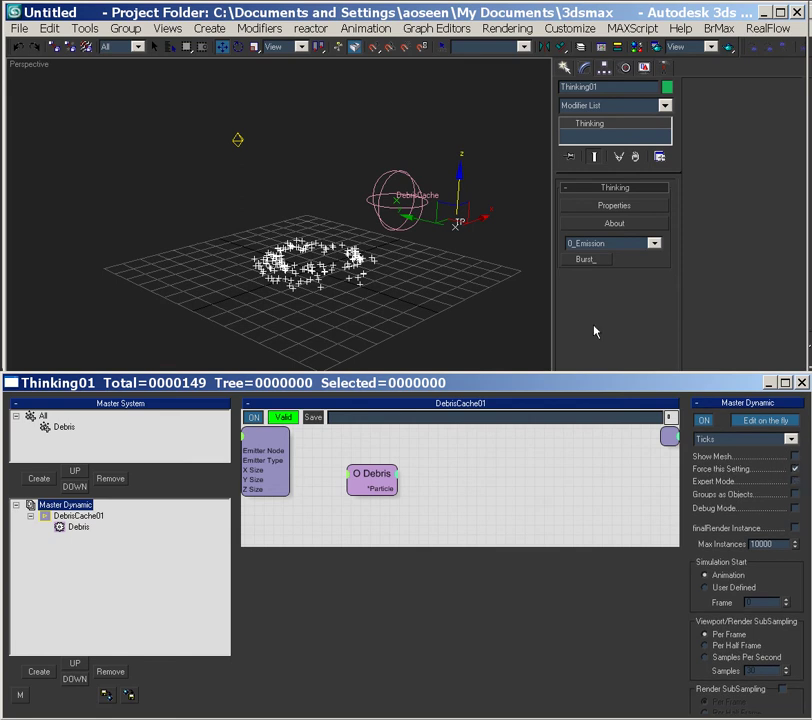
pyautogui.click(769, 382)
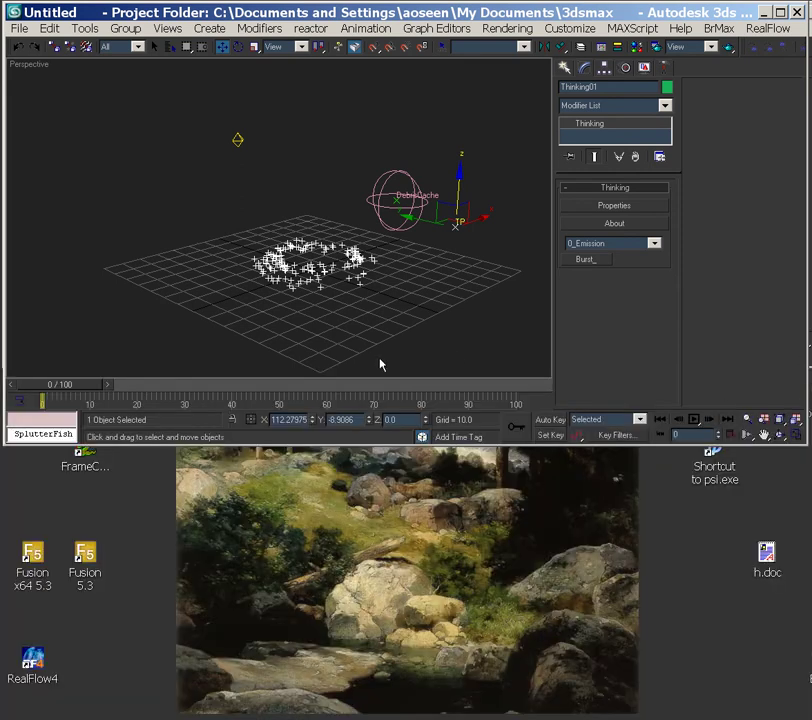
pyautogui.moveTo(47, 384); pyautogui.dragTo(122, 384)
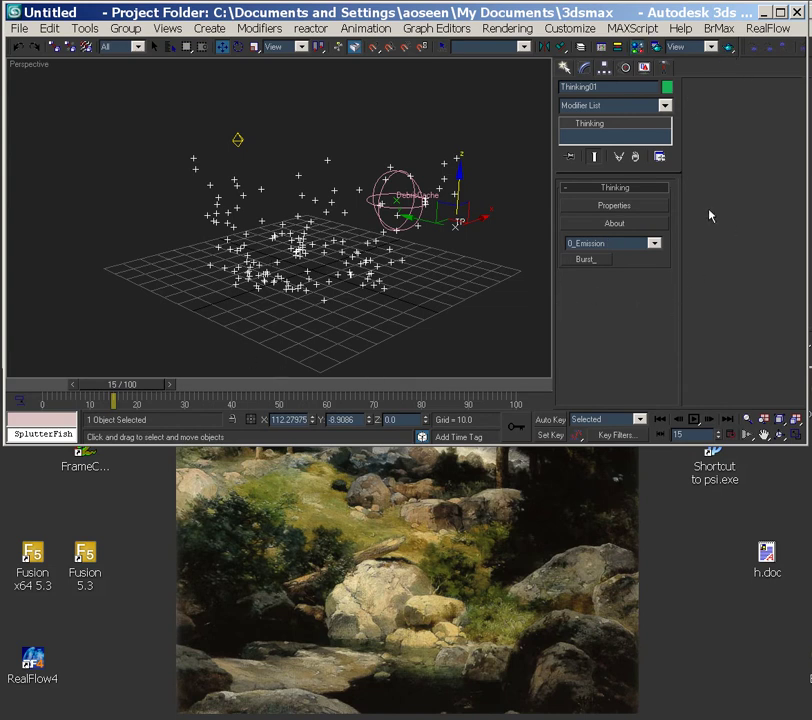
# Enable Show Mesh and Groups as Objects in the Master Dynamic settings of the Thinking object.
pyautogui.press('m')
pyautogui.click(616, 45)
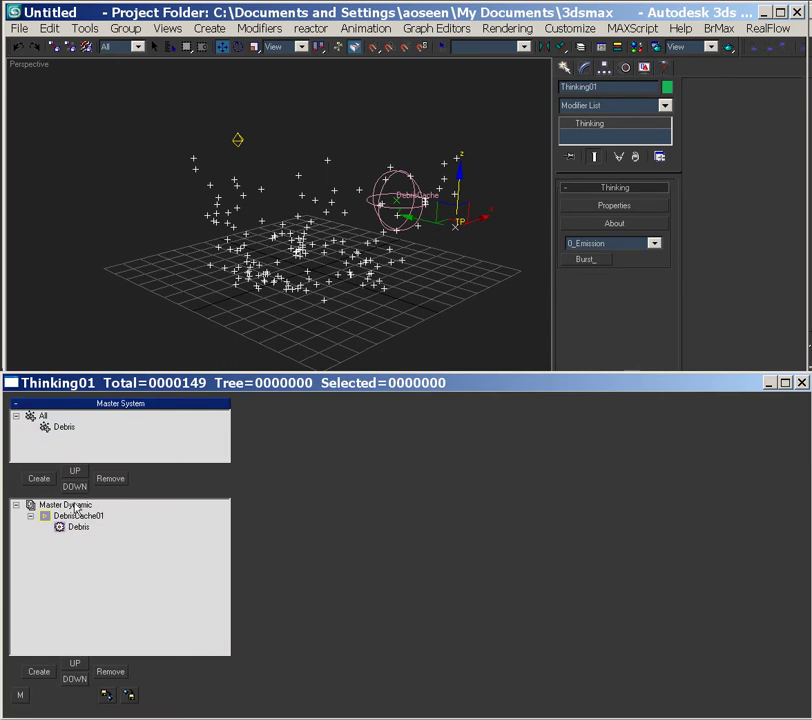
pyautogui.click(66, 504)
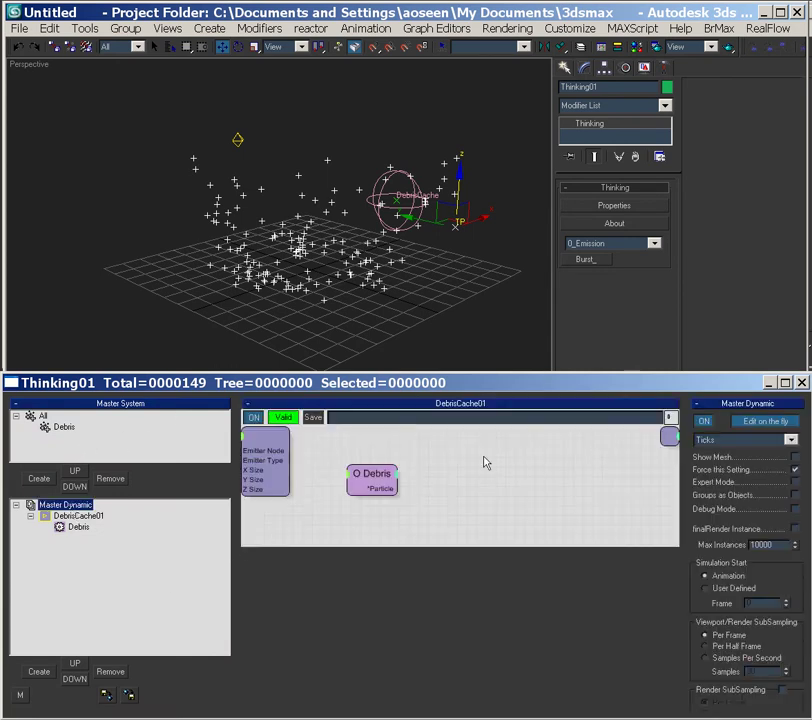
pyautogui.click(796, 458)
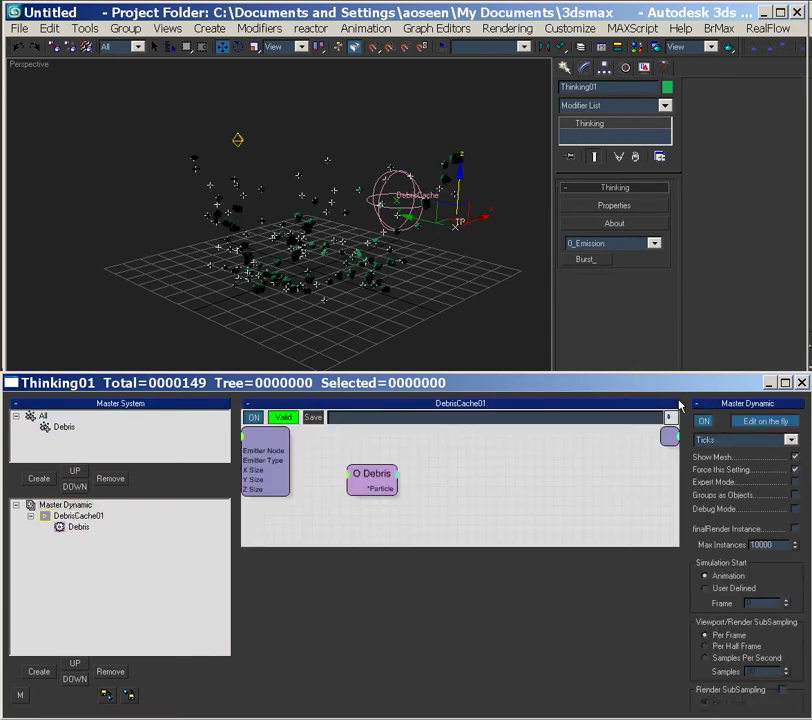
pyautogui.click(795, 495)
pyautogui.click(800, 381)
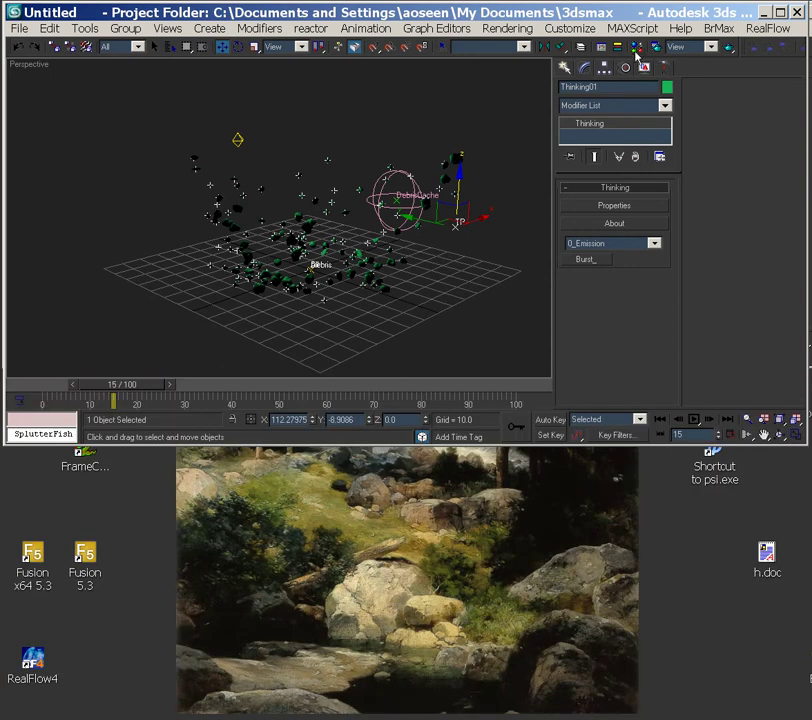
# Switch to the other 3ds Max session, enlarge its window and examine its scene layers with theOnion layer manager.
pyautogui.click(809, 101)
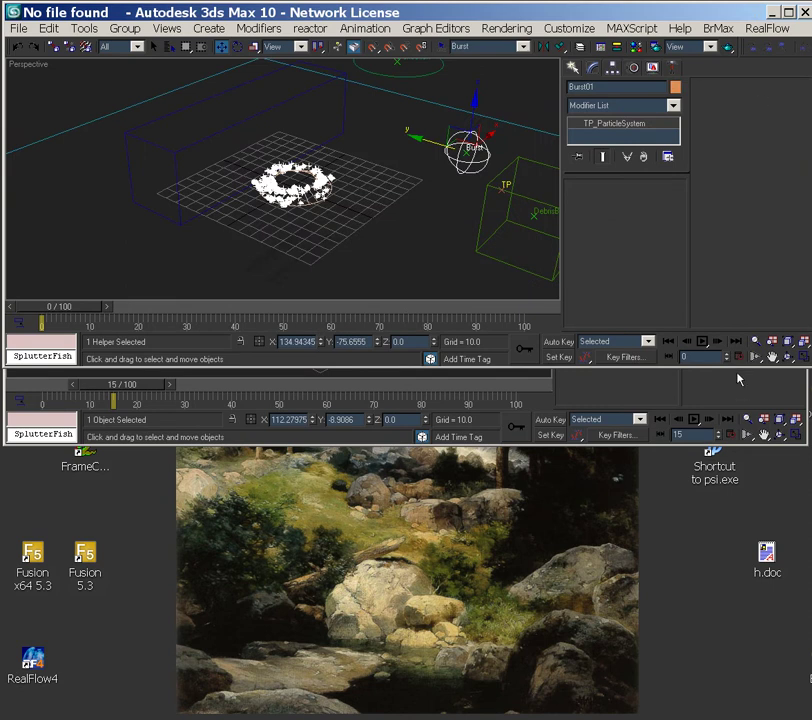
pyautogui.moveTo(739, 372); pyautogui.dragTo(745, 668)
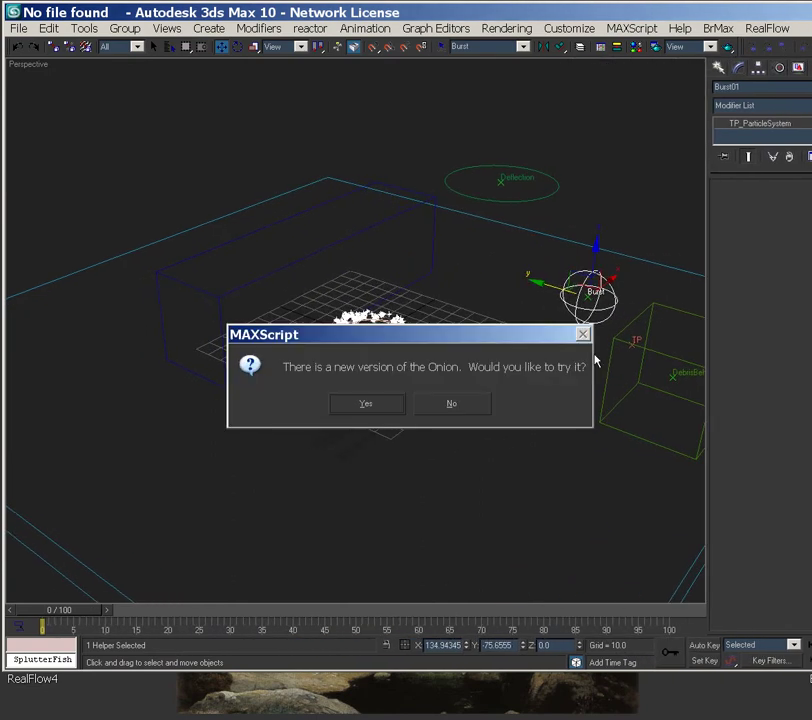
pyautogui.click(382, 409)
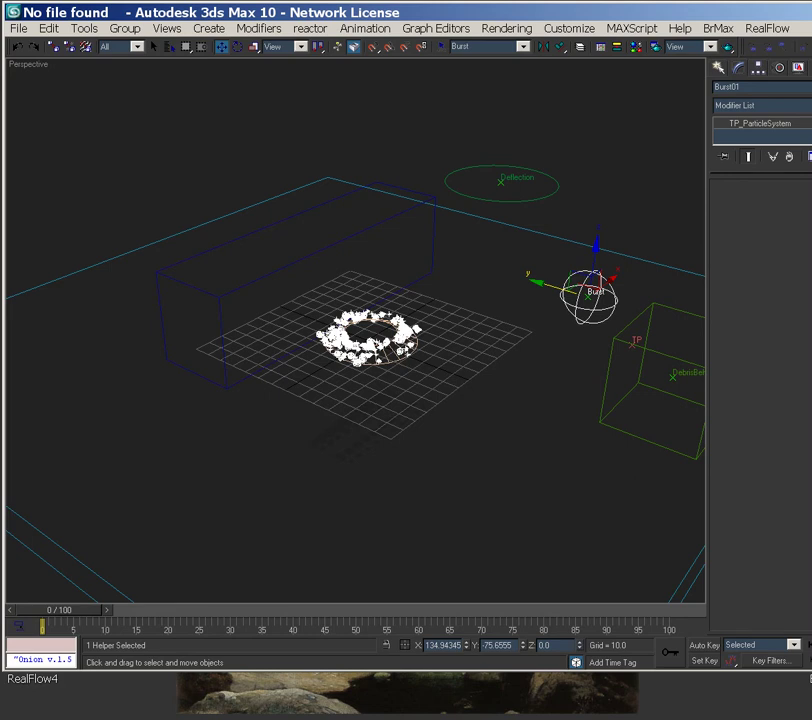
pyautogui.moveTo(662, 442); pyautogui.dragTo(237, 251)
pyautogui.moveTo(440, 290); pyautogui.dragTo(544, 339, button='middle')
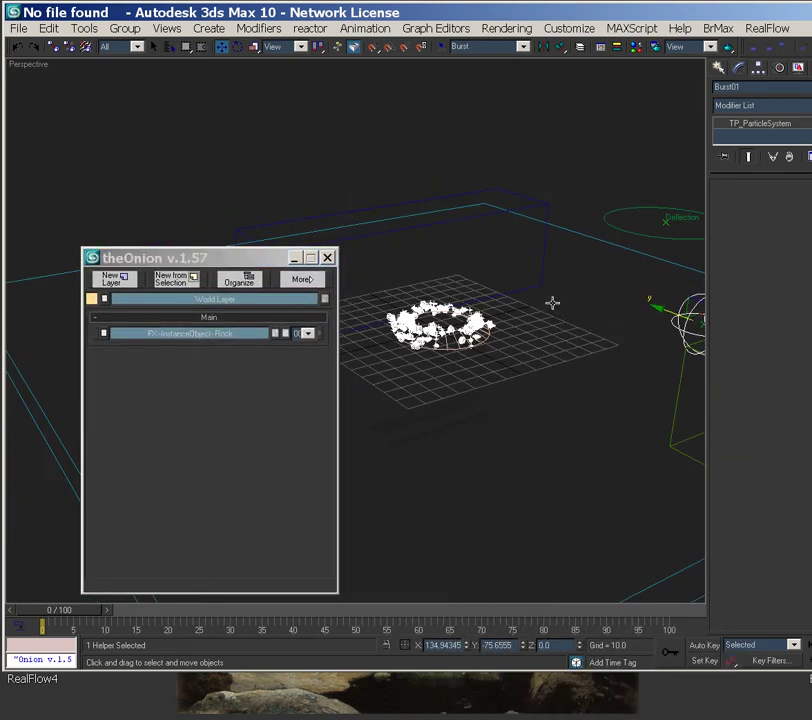
pyautogui.moveTo(87, 609); pyautogui.dragTo(60, 610)
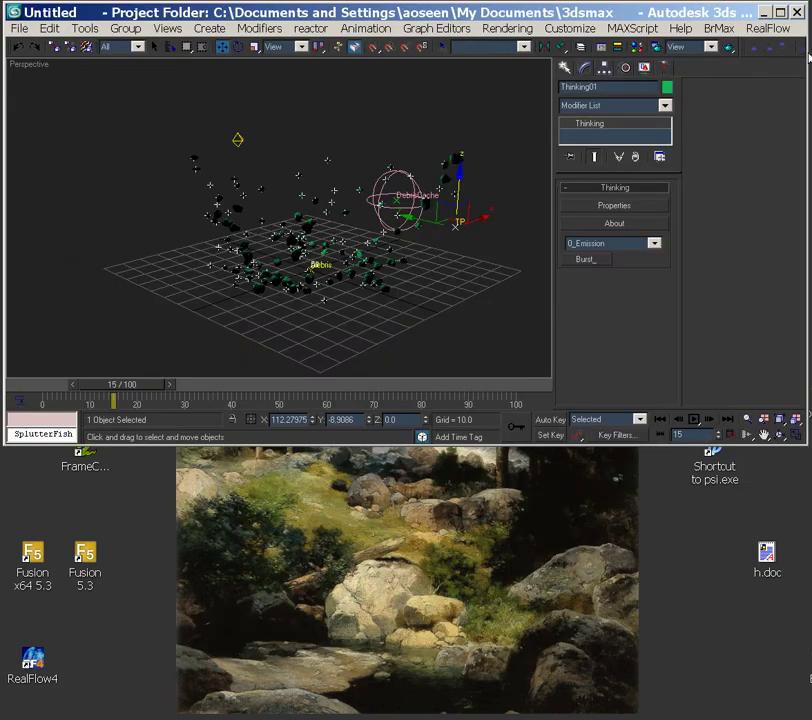
# Open theOnion in the Untitled 3ds Max session and create a new layer from the selected Thinking object.
pyautogui.moveTo(807, 62); pyautogui.dragTo(811, 57)
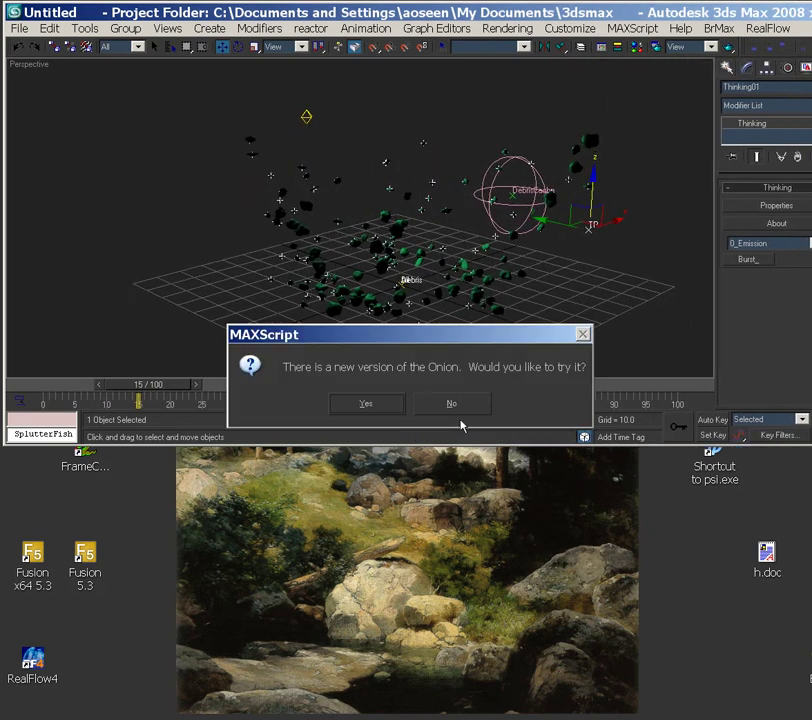
pyautogui.click(420, 404)
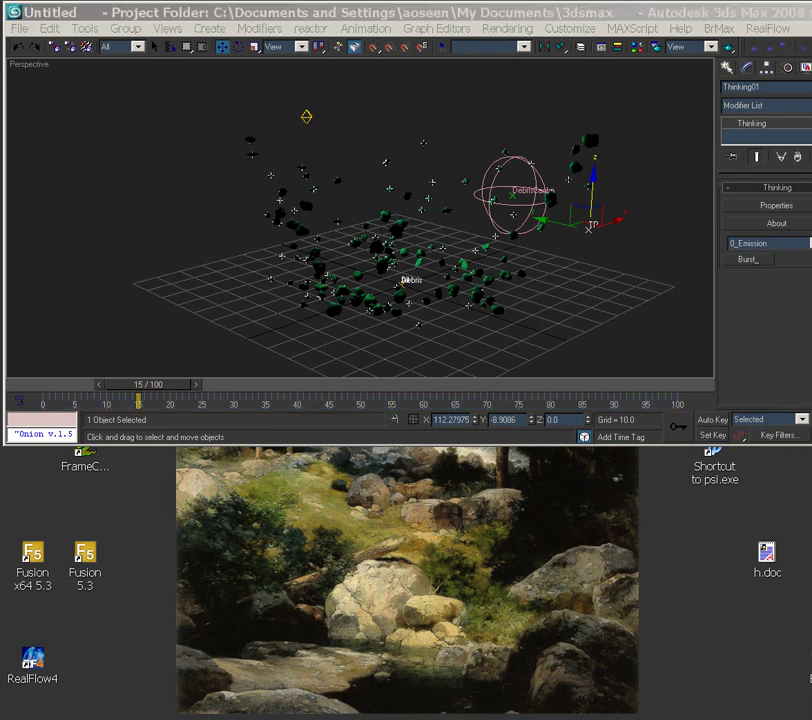
pyautogui.moveTo(811, 262); pyautogui.dragTo(811, 262)
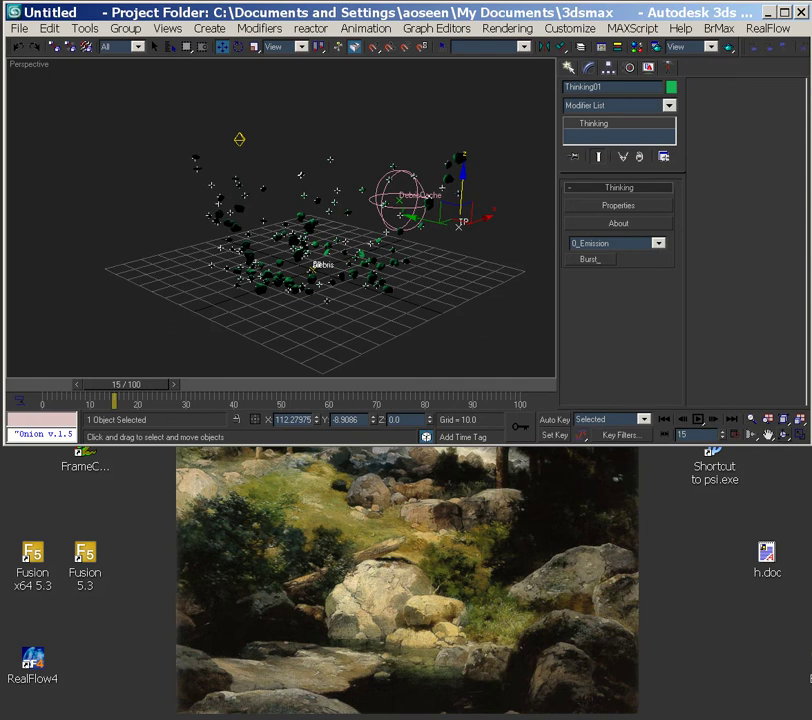
pyautogui.moveTo(347, 463)
pyautogui.mouseDown()
pyautogui.moveTo(219, 402)
pyautogui.moveTo(241, 456)
pyautogui.moveTo(336, 448)
pyautogui.mouseUp()
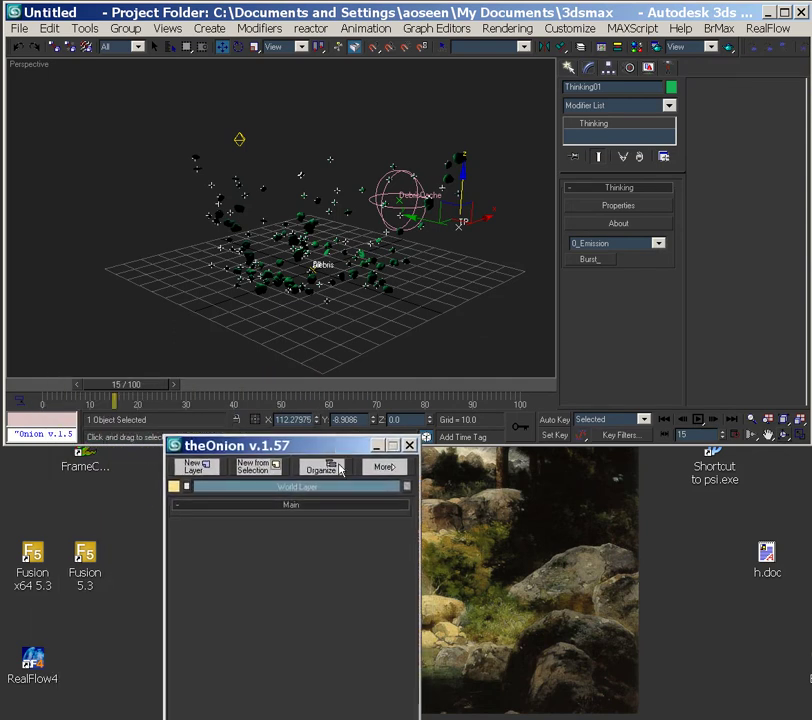
pyautogui.click(253, 472)
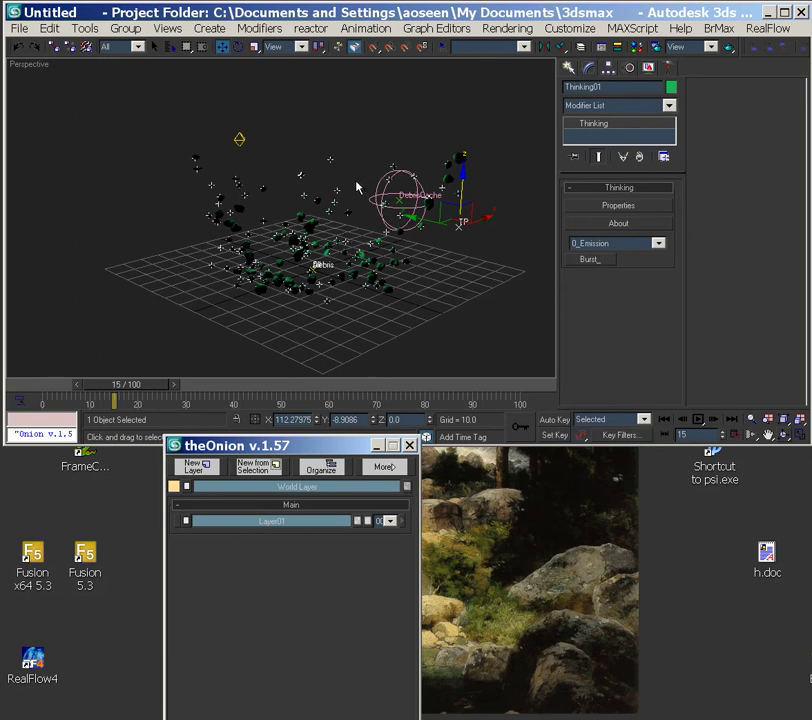
# Select the Debris particle group object by name from the scene list.
pyautogui.press('h')
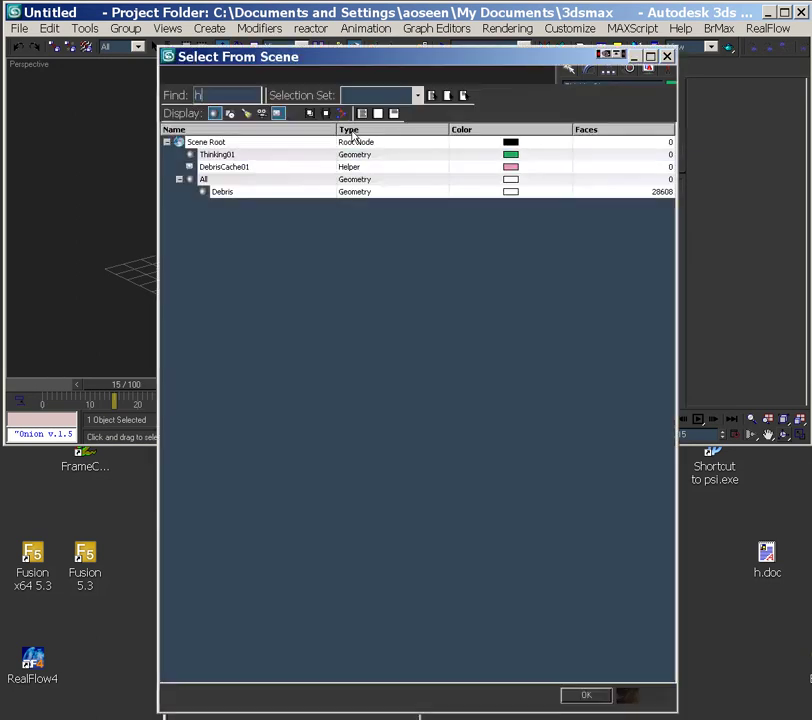
pyautogui.click(219, 180)
pyautogui.click(230, 192)
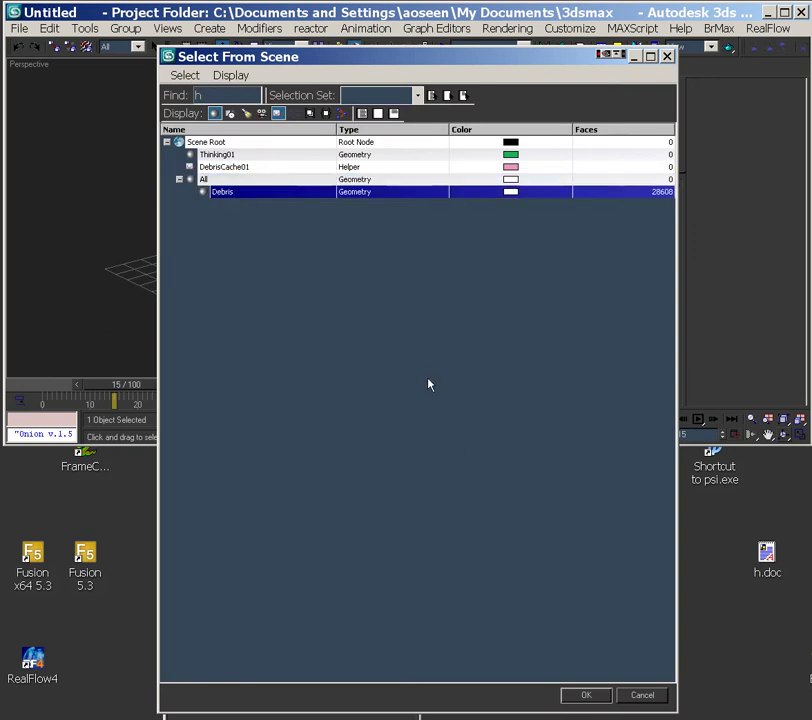
pyautogui.click(585, 696)
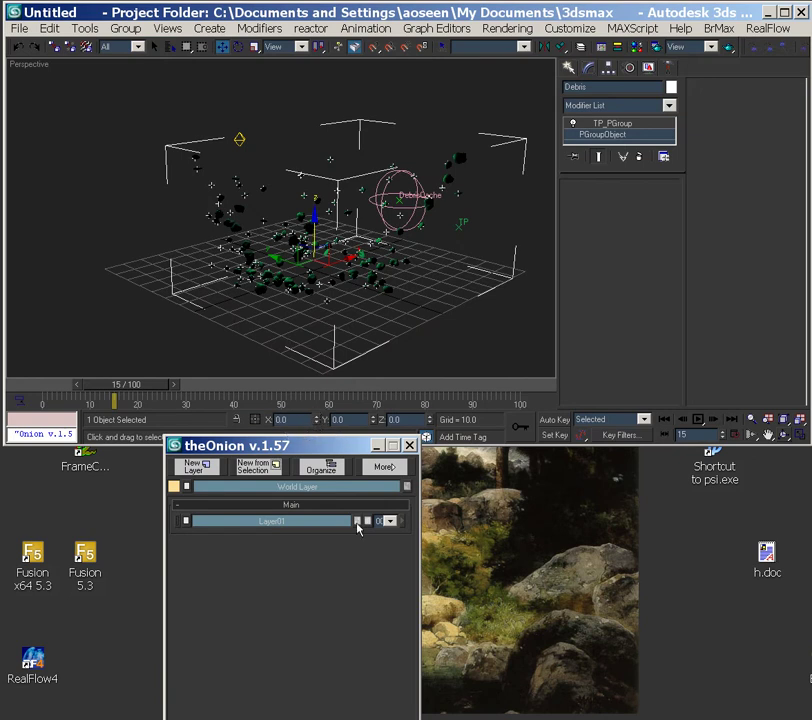
# Add the selected Debris object to Layer01 and toggle the layer's visibility off and on to check it.
pyautogui.click(399, 524)
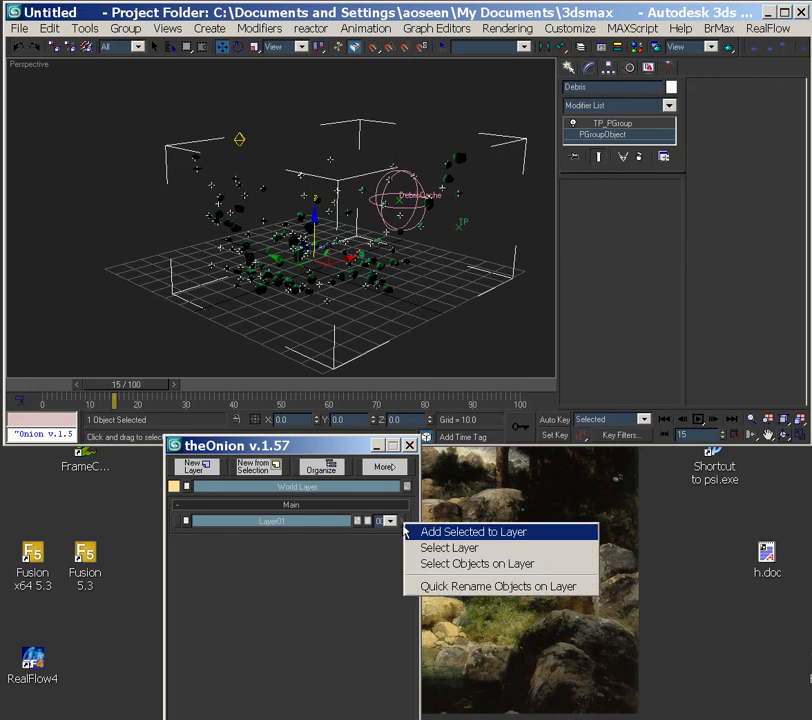
pyautogui.click(486, 534)
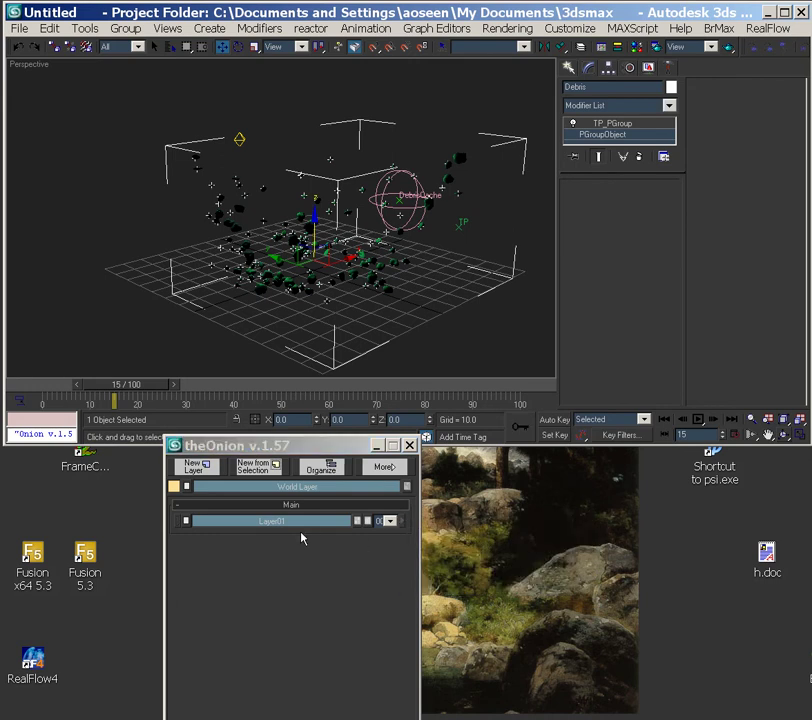
pyautogui.click(273, 523)
pyautogui.click(273, 522)
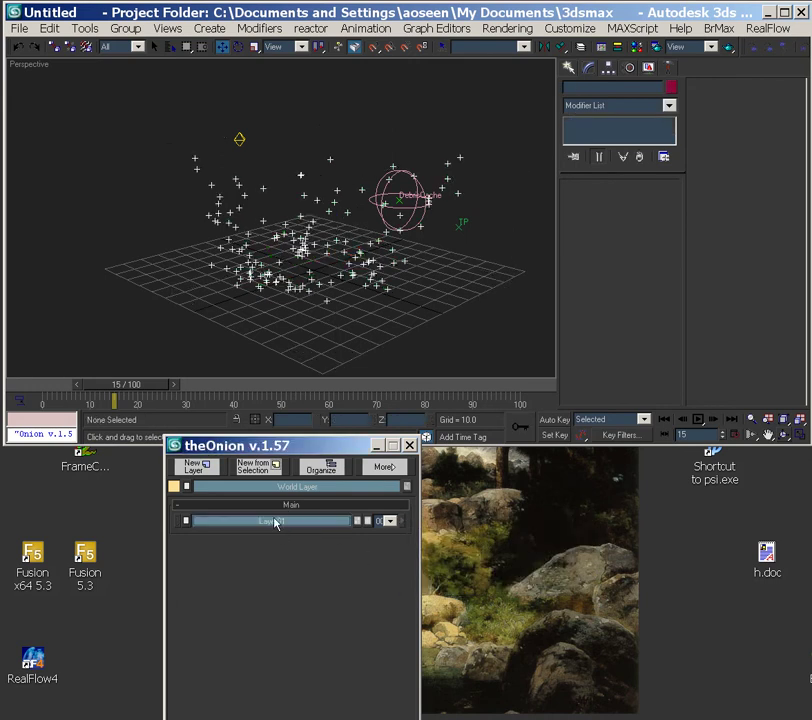
pyautogui.click(270, 522)
pyautogui.click(292, 526)
pyautogui.click(278, 521)
pyautogui.click(283, 530)
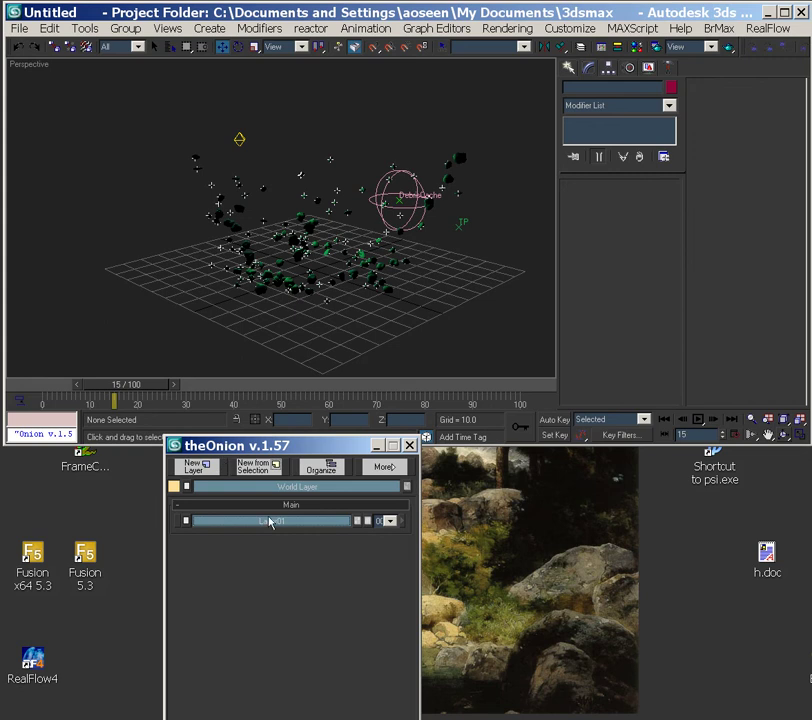
pyautogui.click(312, 525)
pyautogui.click(300, 522)
pyautogui.click(290, 523)
pyautogui.click(290, 527)
# Select the Debris meshes in the viewport and assign the 01 - Default material to them.
pyautogui.keyDown('alt'); pyautogui.moveTo(520, 241); pyautogui.dragTo(468, 232, button='middle'); pyautogui.keyUp('alt')
pyautogui.scroll(6, 420, 237)
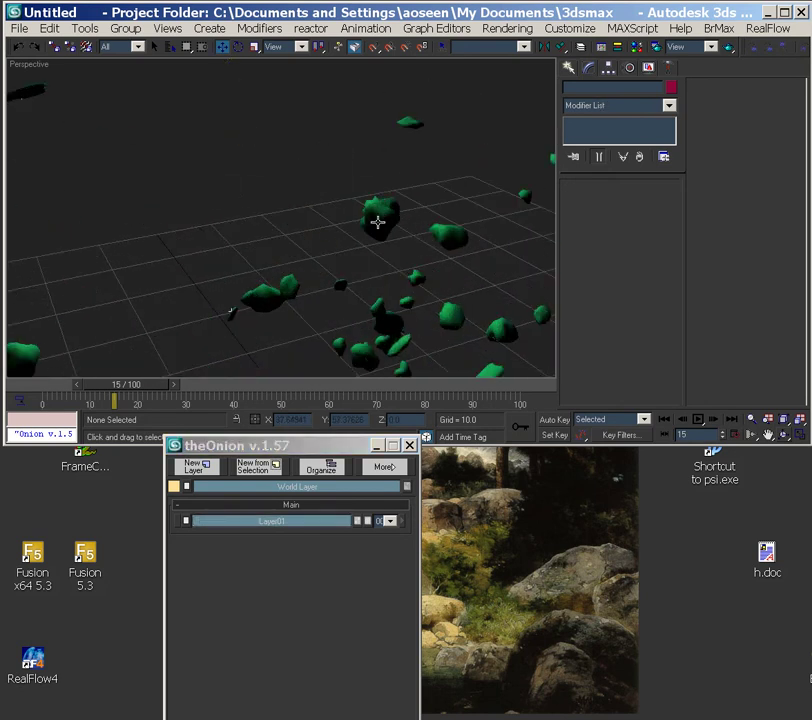
pyautogui.click(378, 220)
pyautogui.scroll(-5, 410, 228)
pyautogui.press('m')
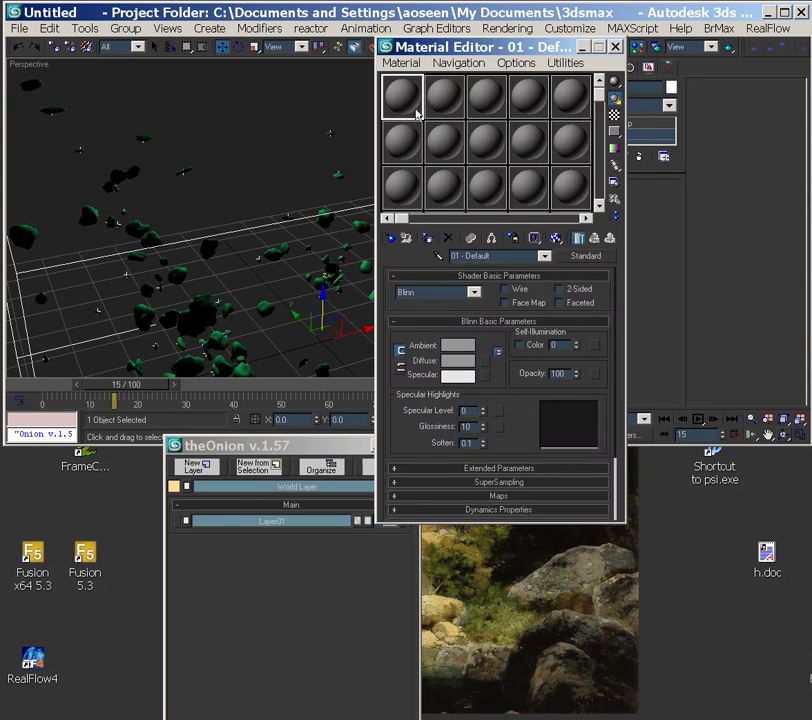
pyautogui.click(427, 238)
pyautogui.click(615, 47)
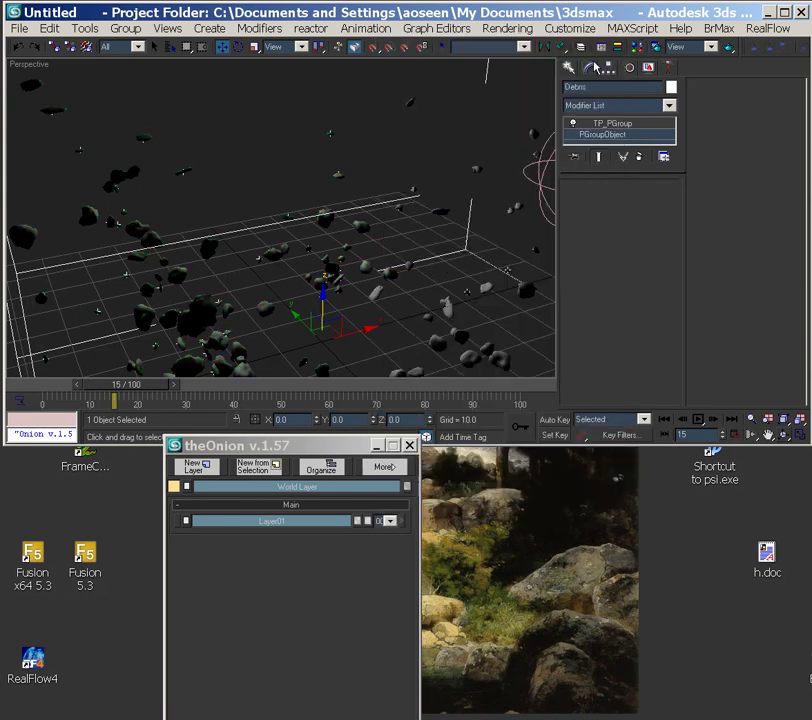
# Scrub through the debris animation while viewing it from several angles, and return to frame 0.
pyautogui.scroll(-4, 328, 277)
pyautogui.keyDown('alt'); pyautogui.moveTo(328, 277); pyautogui.dragTo(367, 283, button='middle'); pyautogui.keyUp('alt')
pyautogui.scroll(3, 366, 285)
pyautogui.keyDown('alt'); pyautogui.moveTo(377, 232); pyautogui.dragTo(359, 289, button='middle'); pyautogui.keyUp('alt')
pyautogui.moveTo(126, 384); pyautogui.dragTo(150, 408)
pyautogui.keyDown('alt'); pyautogui.moveTo(384, 284); pyautogui.dragTo(401, 272, button='middle'); pyautogui.keyUp('alt')
pyautogui.moveTo(174, 372); pyautogui.dragTo(25, 384)
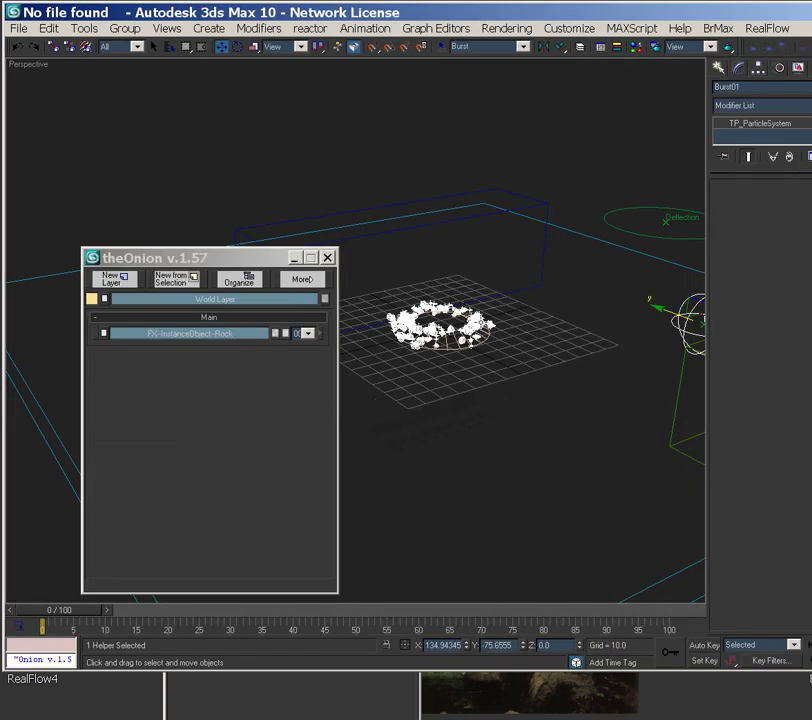
# In the other 3ds Max session, close theOnion and open the properties of the Thinking01 object.
pyautogui.click(327, 258)
pyautogui.moveTo(580, 335); pyautogui.dragTo(535, 423, button='middle')
pyautogui.click(539, 364)
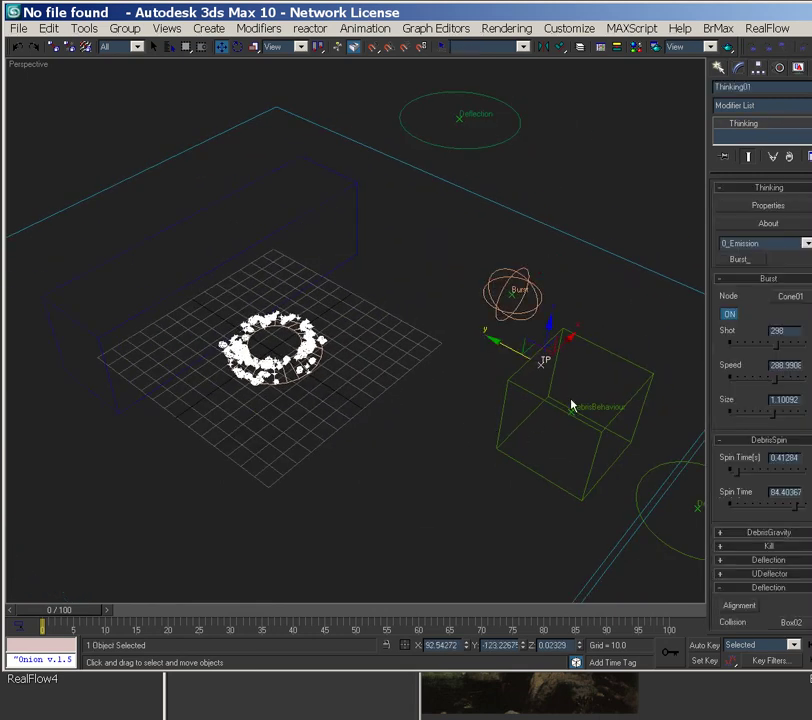
pyautogui.click(761, 207)
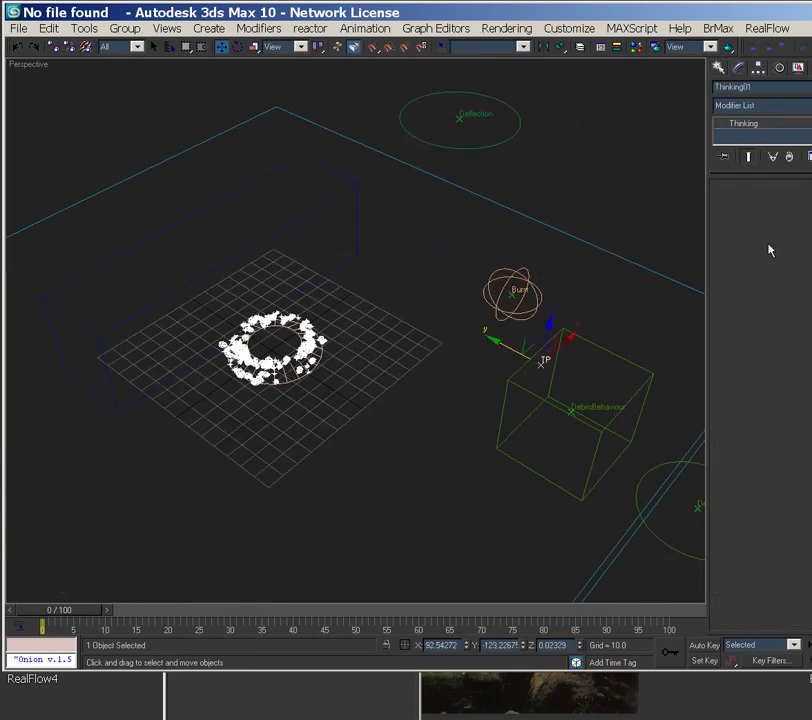
pyautogui.moveTo(412, 388); pyautogui.dragTo(456, 258)
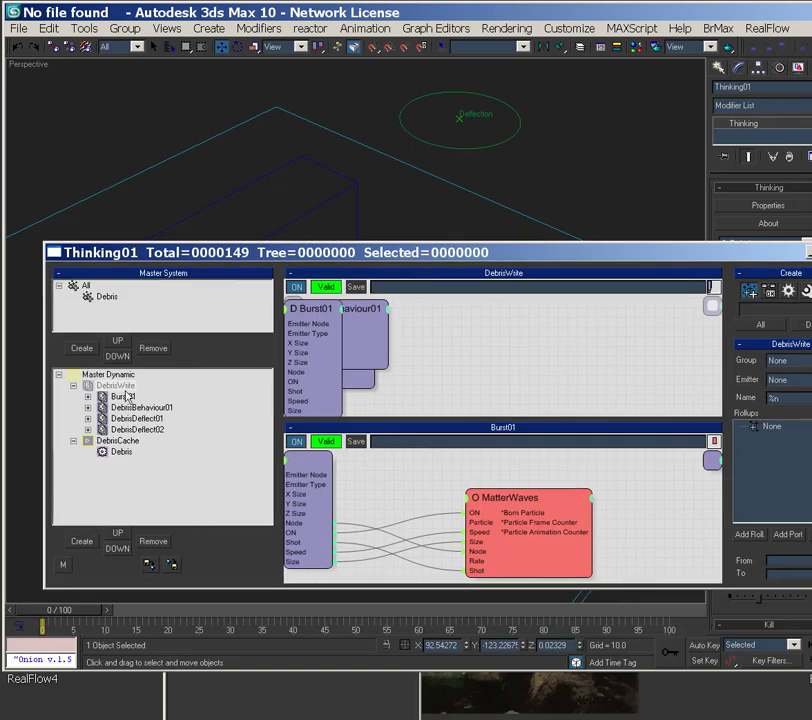
# Turn off the DebrisCache dynamic set and remove it from the Master Dynamic tree.
pyautogui.click(130, 440)
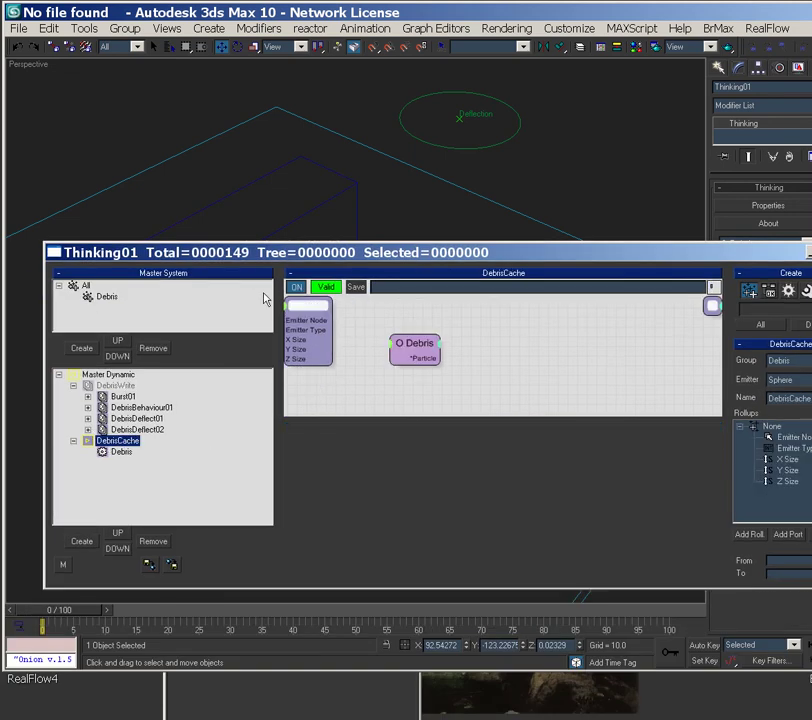
pyautogui.click(296, 287)
pyautogui.rightClick(88, 442)
pyautogui.click(85, 461)
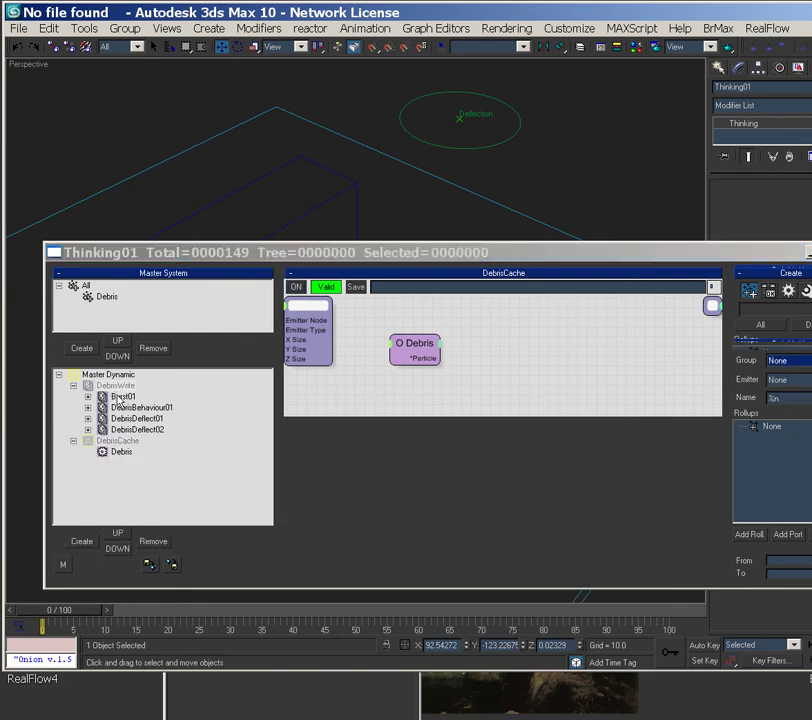
pyautogui.click(120, 397)
pyautogui.click(120, 441)
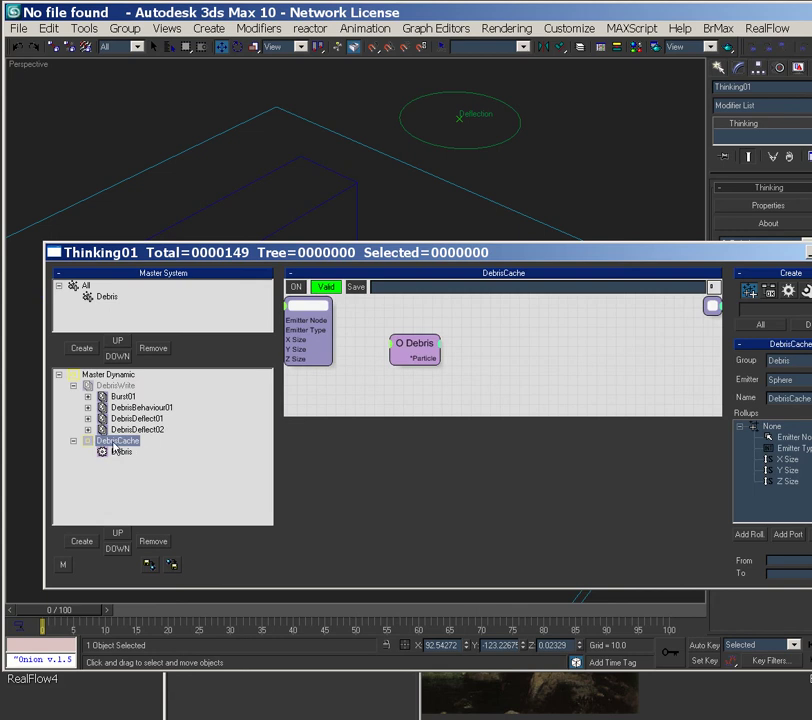
pyautogui.click(153, 541)
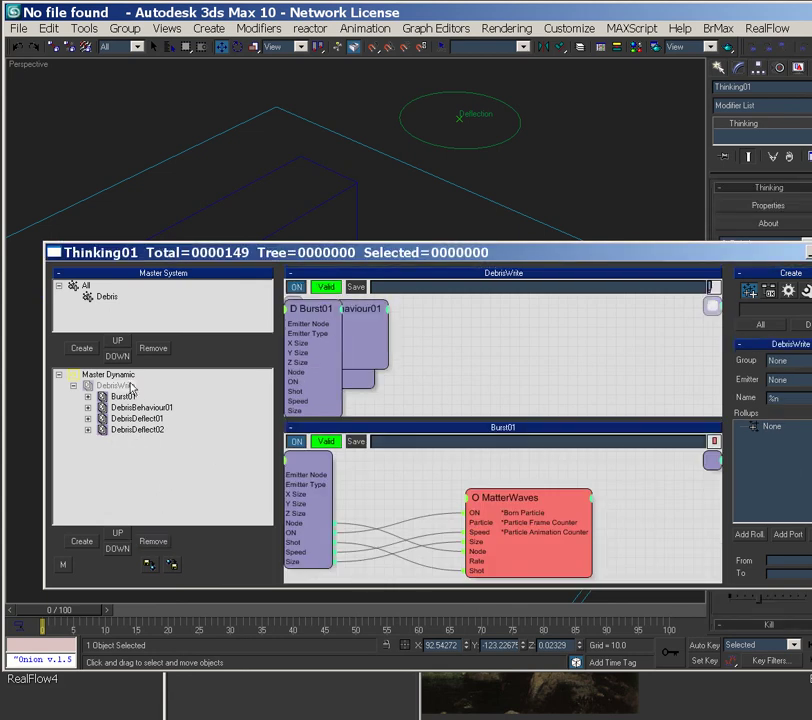
# Re-enable the DebrisWrite dynamic set and show the Master Dynamic settings.
pyautogui.click(88, 386)
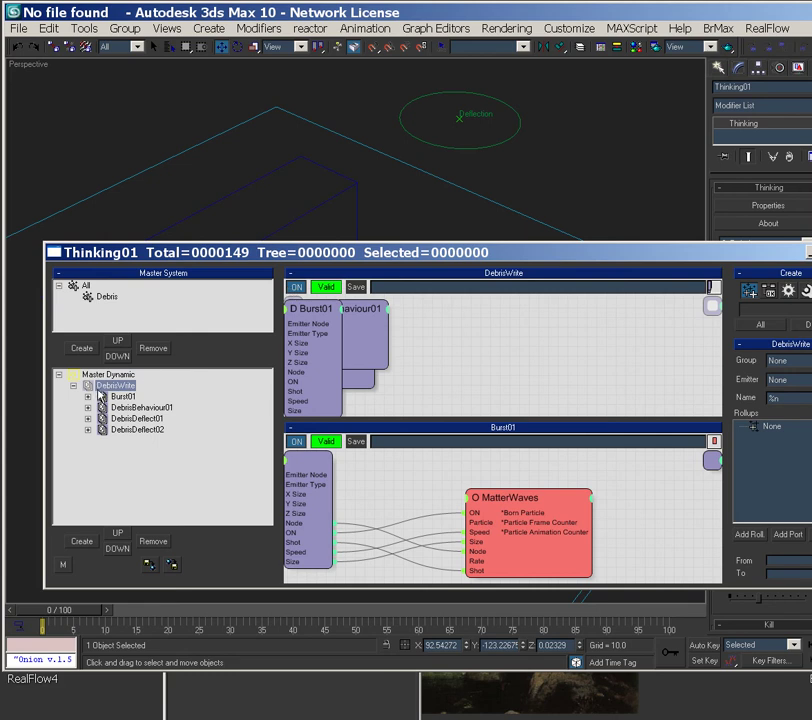
pyautogui.rightClick(88, 388)
pyautogui.click(108, 374)
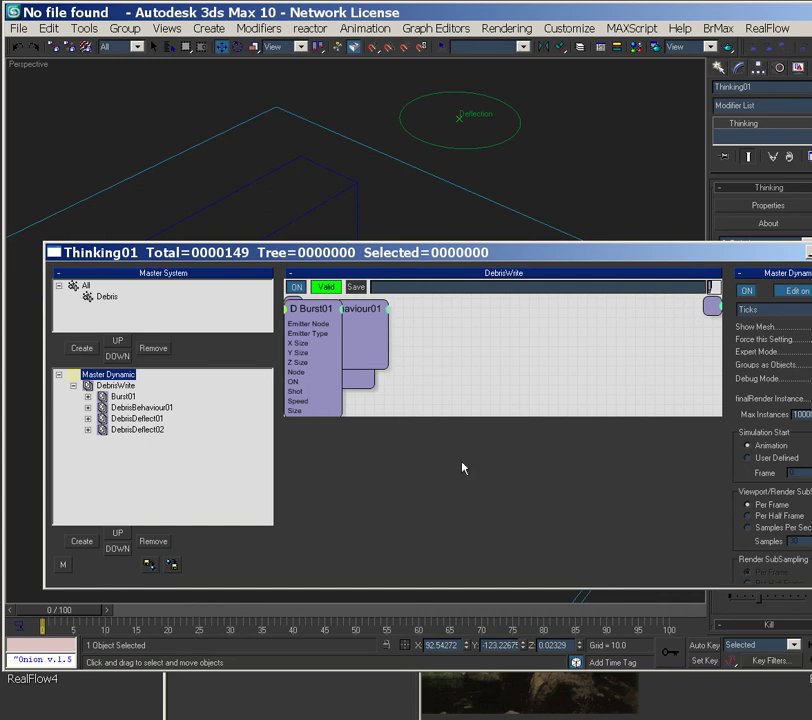
# Set the Burst01 MatterWaves life span to 12 seconds with a 10% variation.
pyautogui.click(123, 396)
pyautogui.click(533, 346)
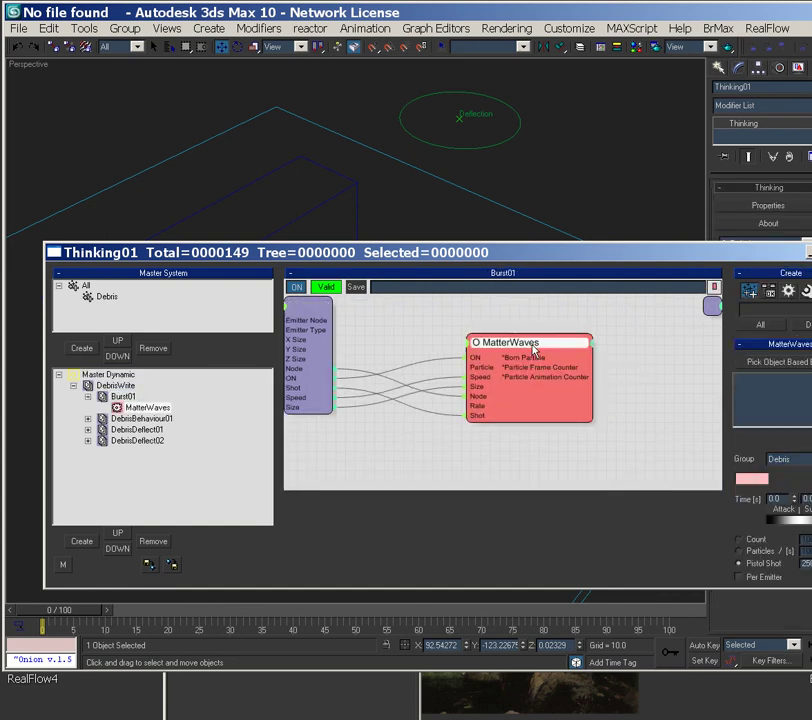
pyautogui.scroll(-4, 772, 430)
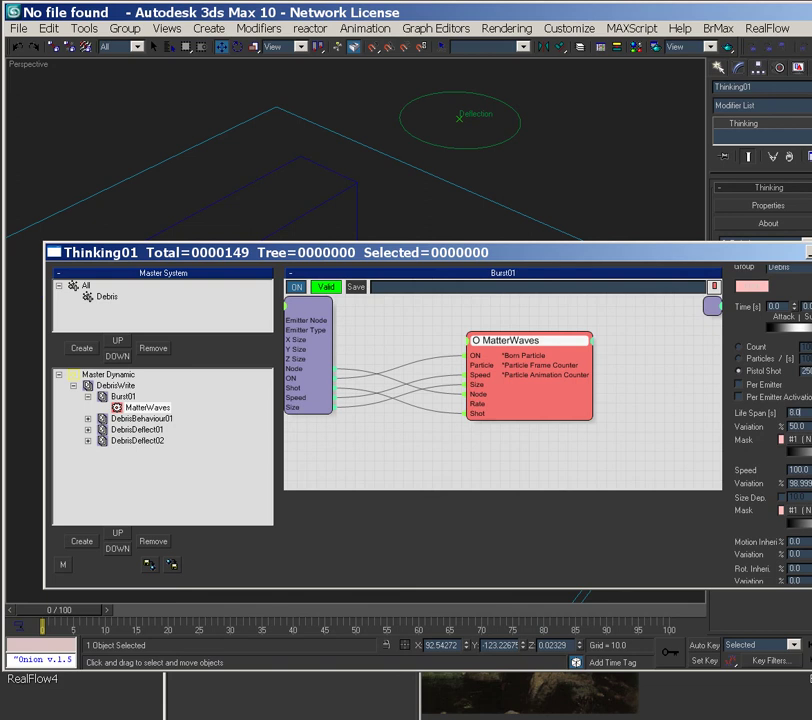
pyautogui.click(795, 412)
pyautogui.write('12')
pyautogui.press('Tab')
pyautogui.write('10')
# Record the DebrisWrite simulation to the particle cache with the Master Dynamic recorder.
pyautogui.moveTo(434, 257); pyautogui.dragTo(400, 326)
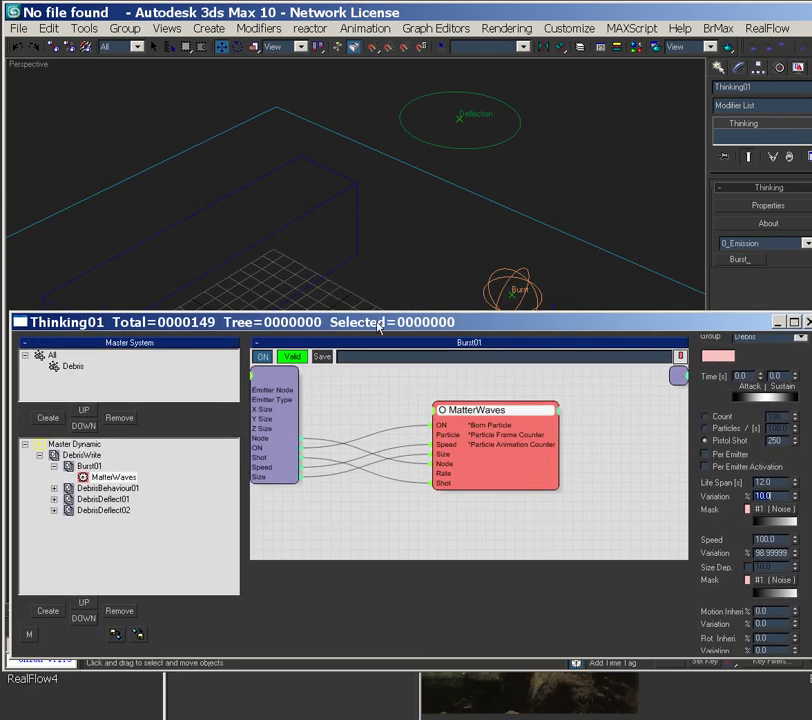
pyautogui.click(62, 444)
pyautogui.moveTo(783, 593); pyautogui.dragTo(783, 340)
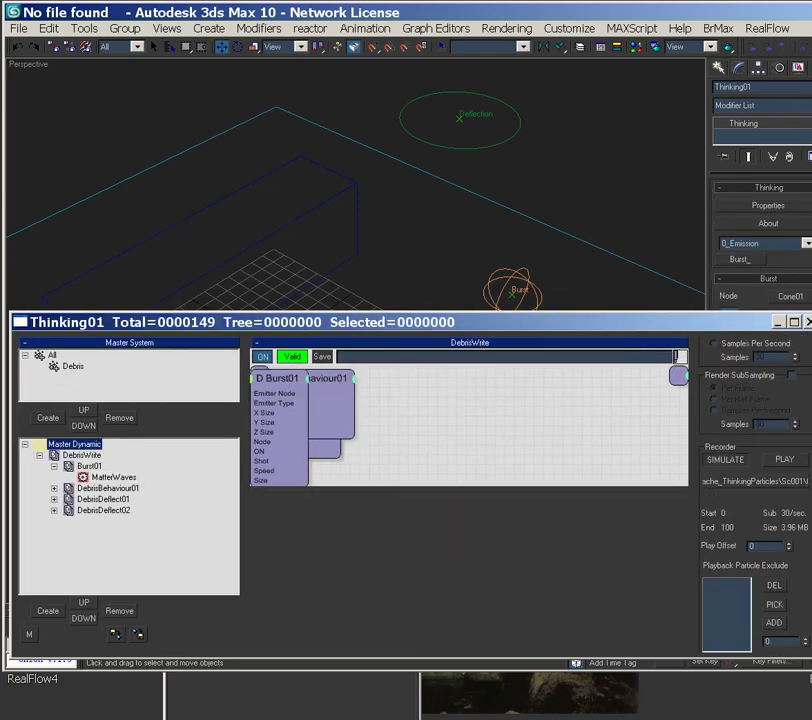
pyautogui.scroll(-2, 800, 472)
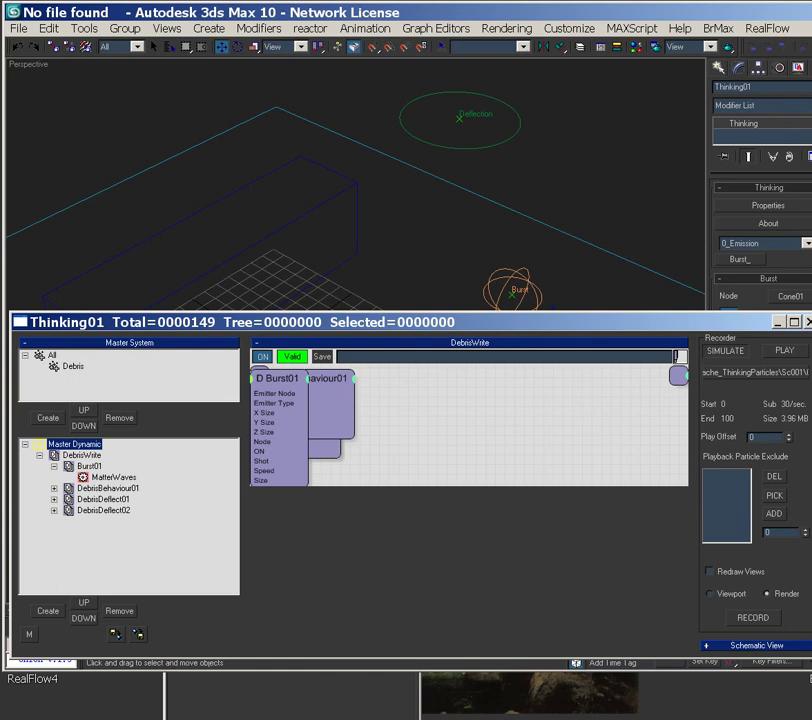
pyautogui.click(746, 619)
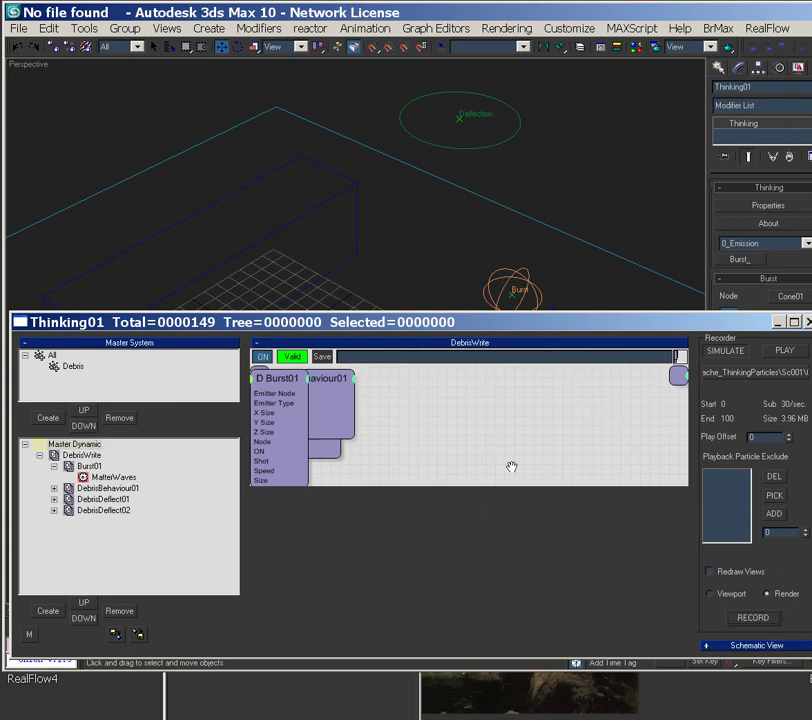
pyautogui.moveTo(572, 328)
pyautogui.mouseDown()
pyautogui.moveTo(540, 613)
pyautogui.moveTo(582, 322)
pyautogui.mouseUp()
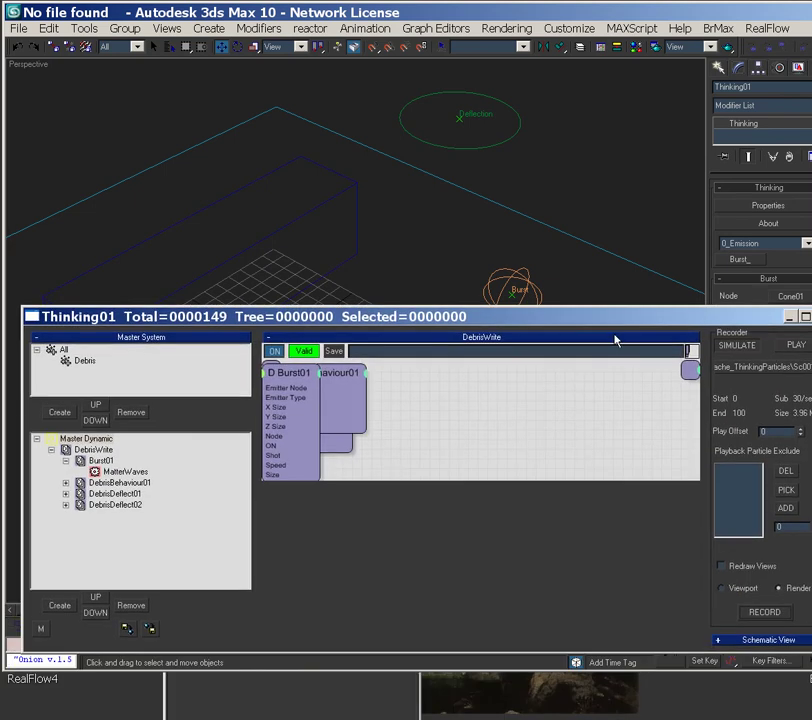
pyautogui.click(62, 441)
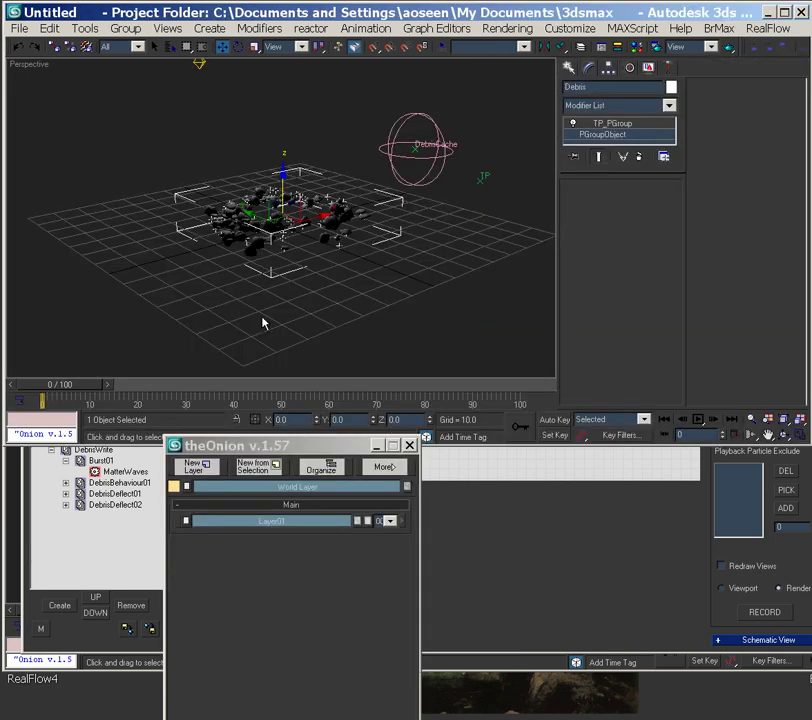
# Save the Untitled session's debris cache scene as CacheReadIN.max.
pyautogui.click(20, 28)
pyautogui.click(54, 132)
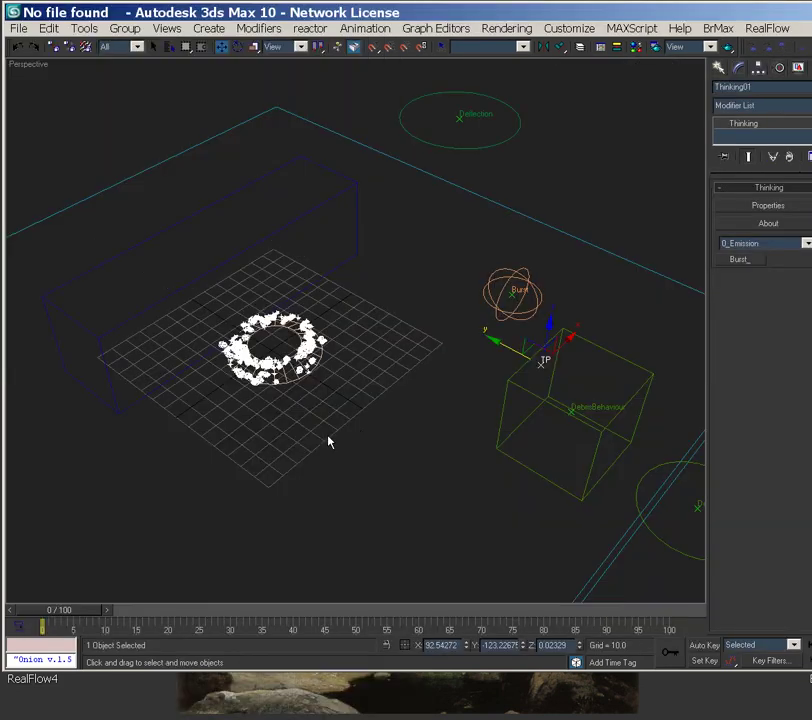
# Scrub the debris simulation in the No file found session, return to frame 0 and resize its window.
pyautogui.moveTo(70, 610); pyautogui.dragTo(205, 620)
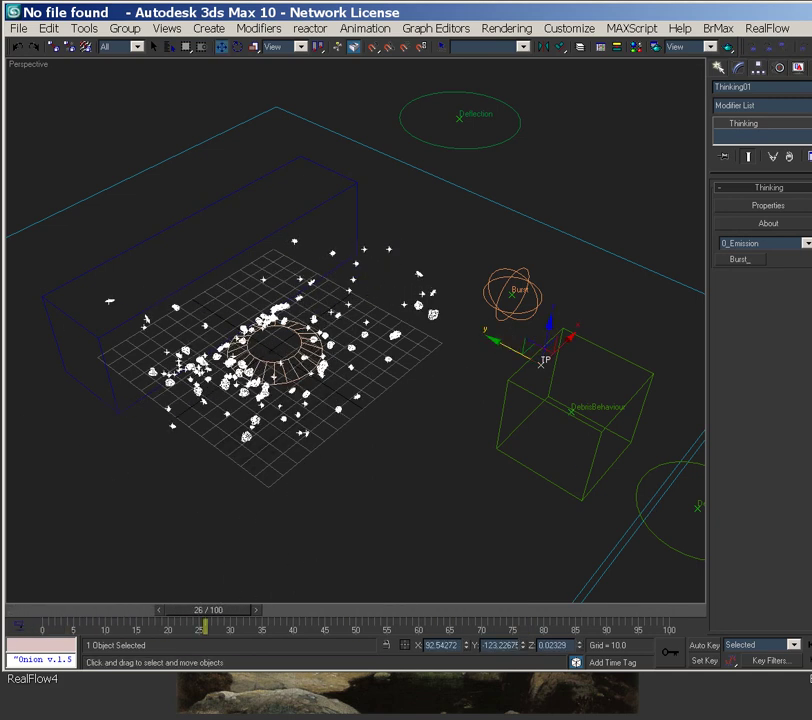
pyautogui.moveTo(103, 610); pyautogui.dragTo(58, 643)
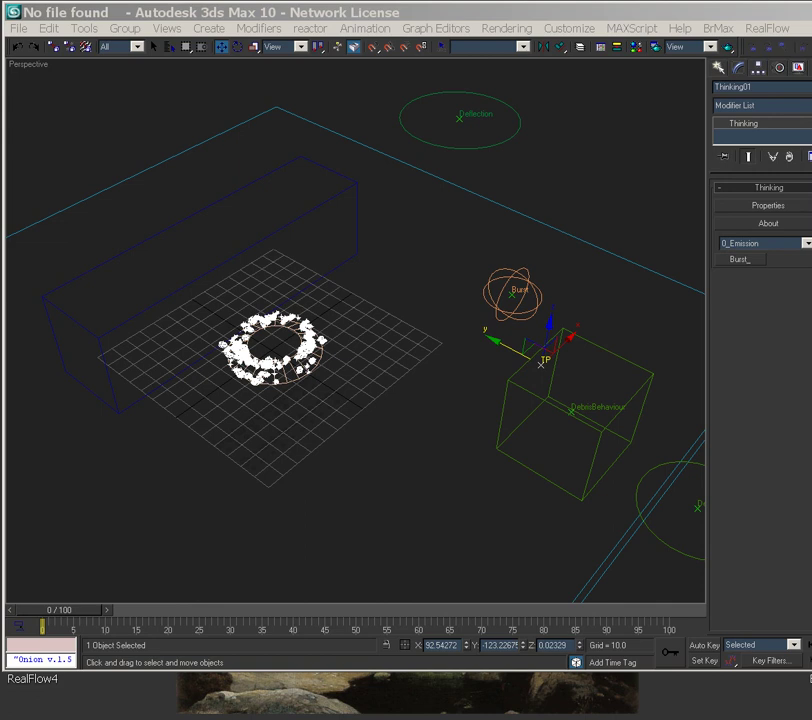
pyautogui.moveTo(80, 612); pyautogui.dragTo(5, 630)
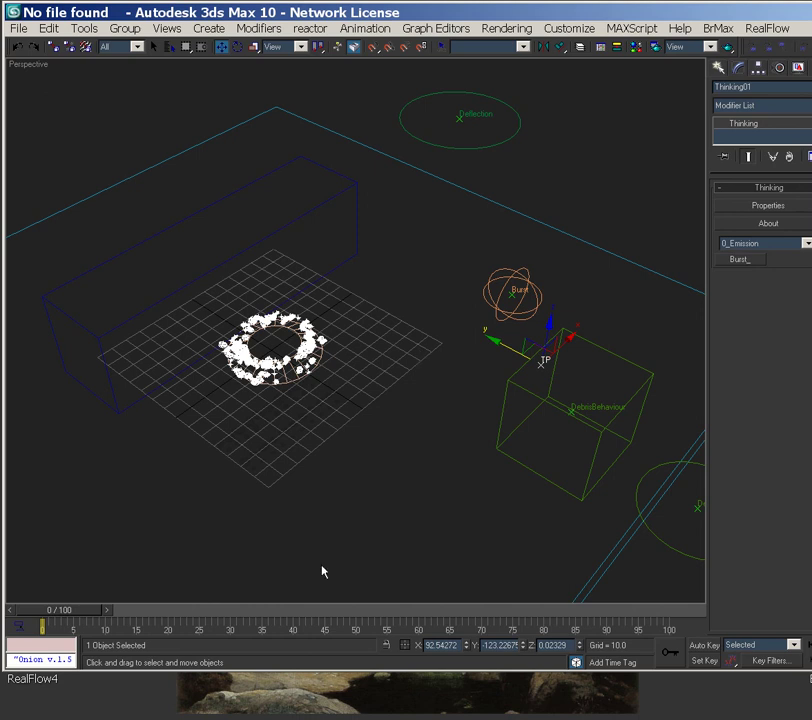
pyautogui.moveTo(86, 611); pyautogui.dragTo(5, 624)
pyautogui.moveTo(811, 671)
pyautogui.mouseDown()
pyautogui.moveTo(811, 692)
pyautogui.moveTo(807, 655)
pyautogui.mouseUp()
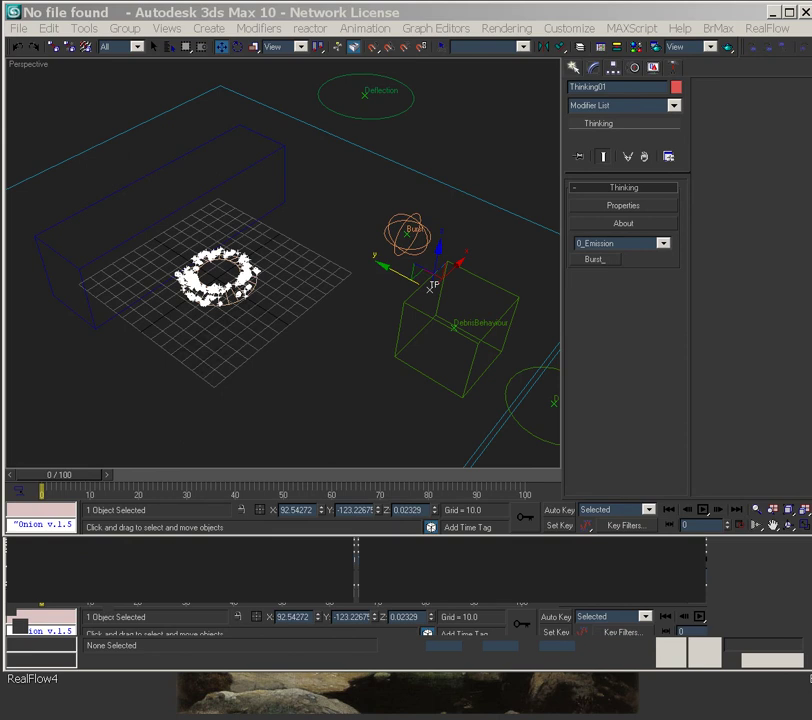
# Switch to the CacheReadIN.max session, resize its window and scrub the cached debris playback.
pyautogui.click(574, 618)
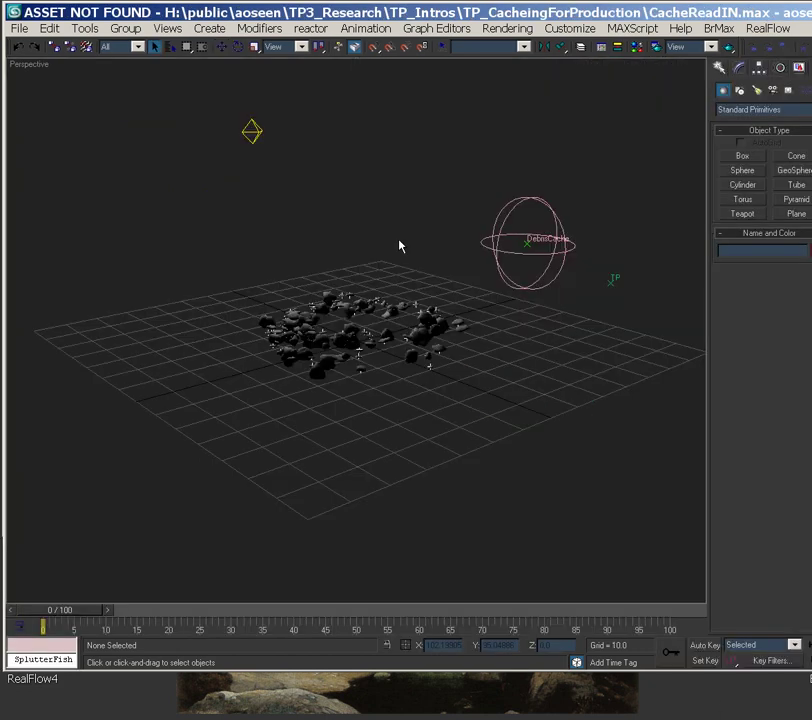
pyautogui.moveTo(94, 614); pyautogui.dragTo(30, 636)
pyautogui.moveTo(811, 670)
pyautogui.mouseDown()
pyautogui.moveTo(811, 656)
pyautogui.moveTo(810, 680)
pyautogui.mouseUp()
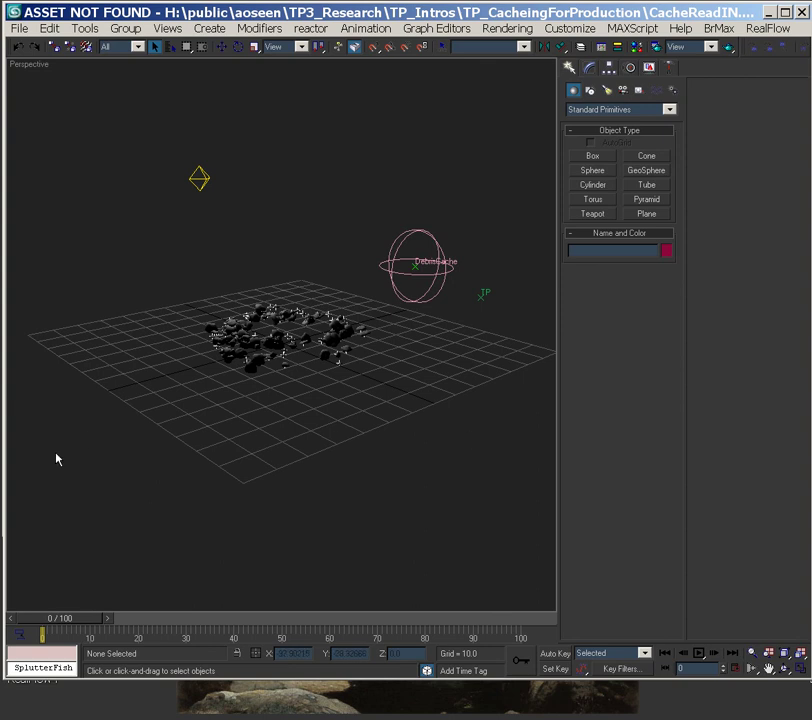
pyautogui.moveTo(72, 620)
pyautogui.mouseDown()
pyautogui.moveTo(140, 640)
pyautogui.moveTo(60, 618)
pyautogui.moveTo(272, 618)
pyautogui.moveTo(58, 618)
pyautogui.mouseUp()
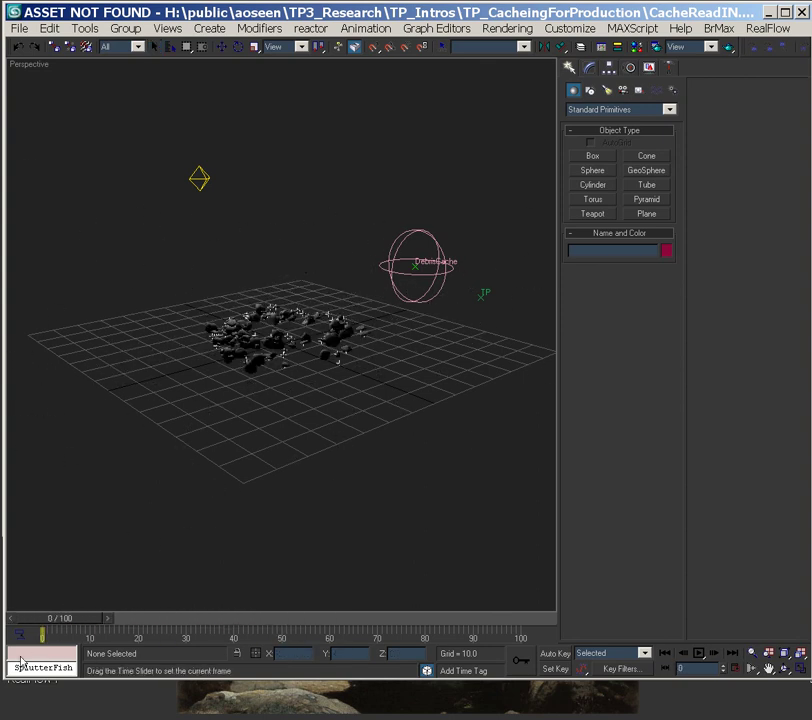